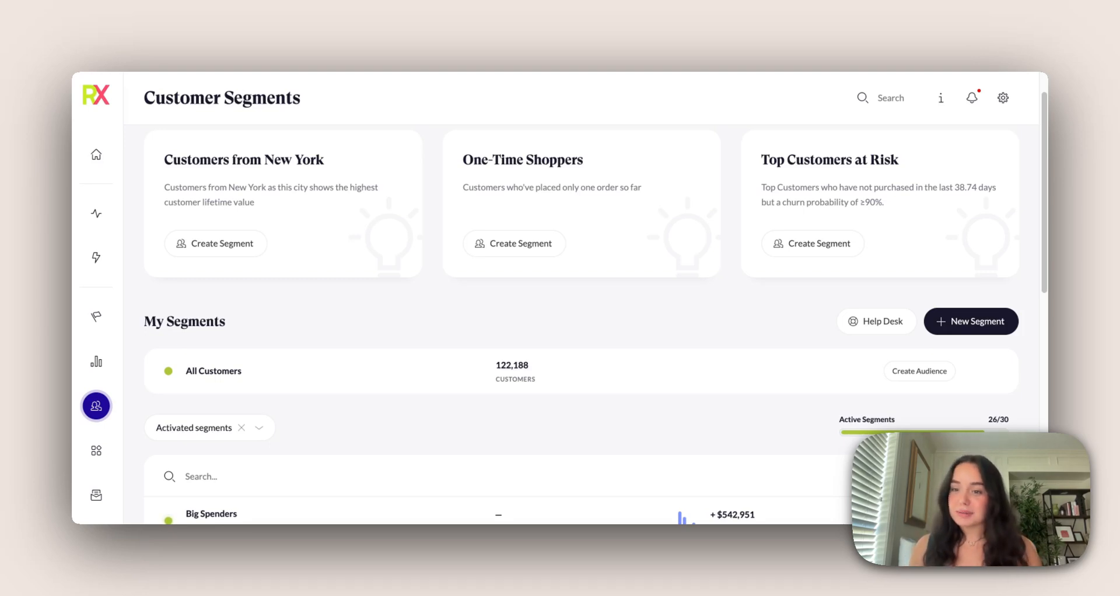
Look over the Customer Segments page, including the Analyze report categories, the list of activated segments and the Big Spenders audience option
scroll(482, 518, "up", 1)
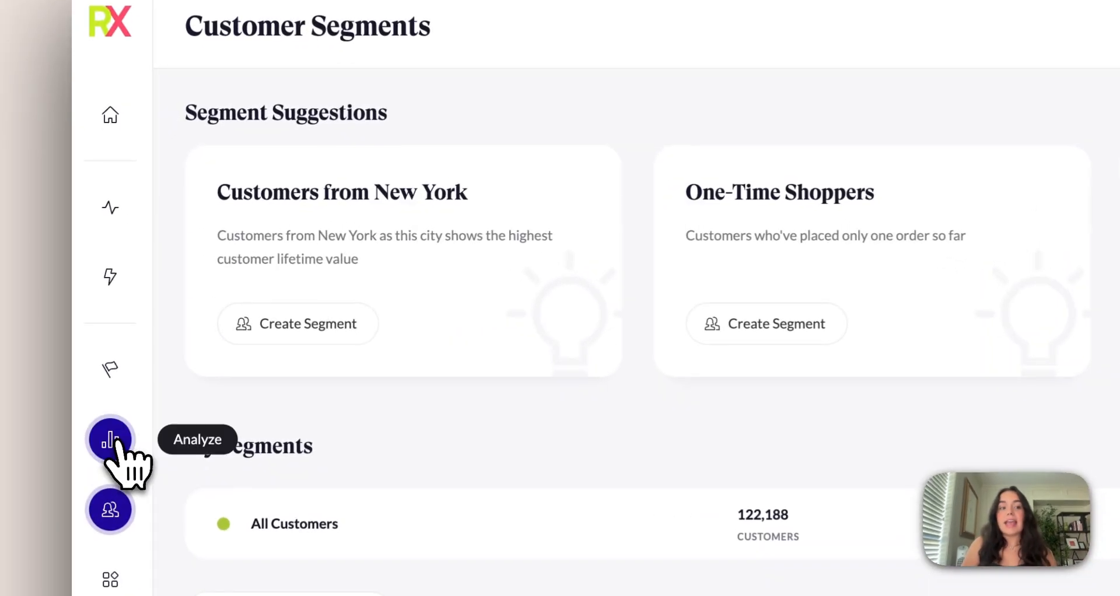
left_click(96, 361)
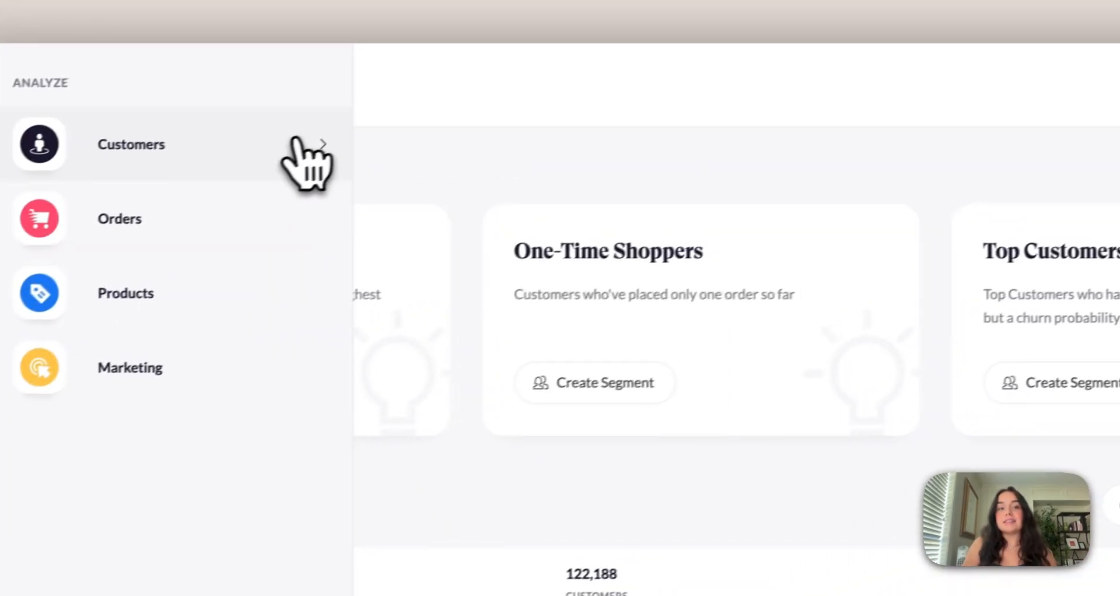
left_click(470, 83)
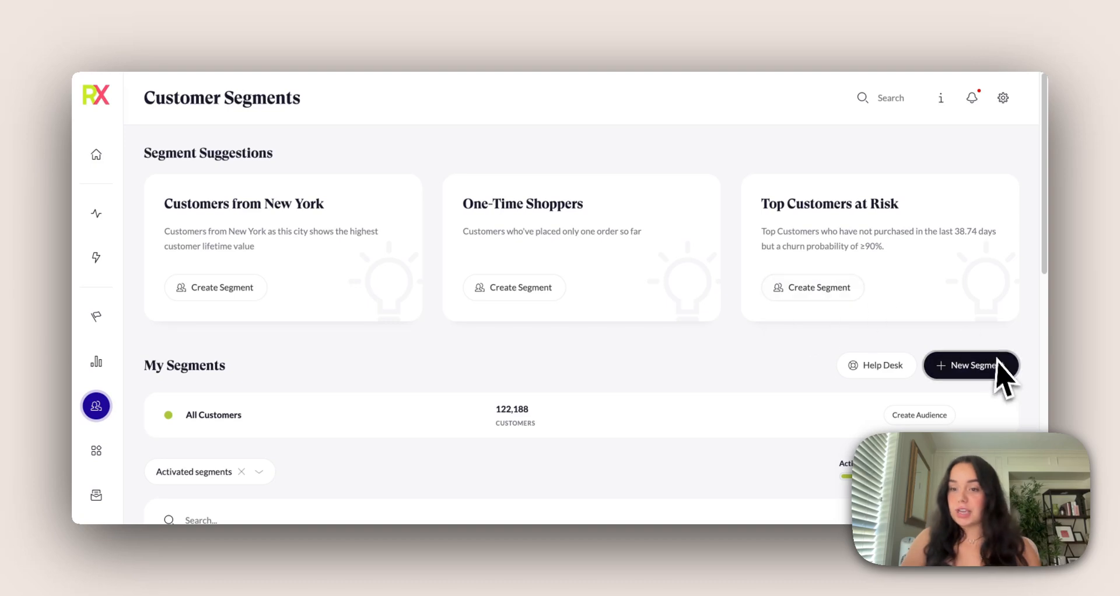
scroll(735, 367, "down", 1)
scroll(730, 359, "down", 5)
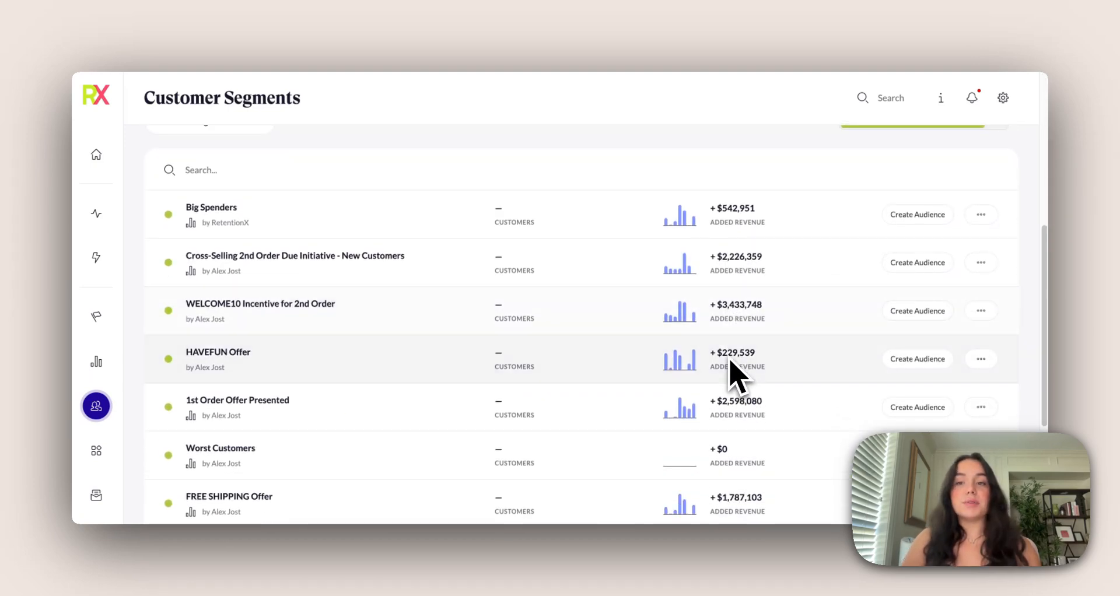
left_click(914, 217)
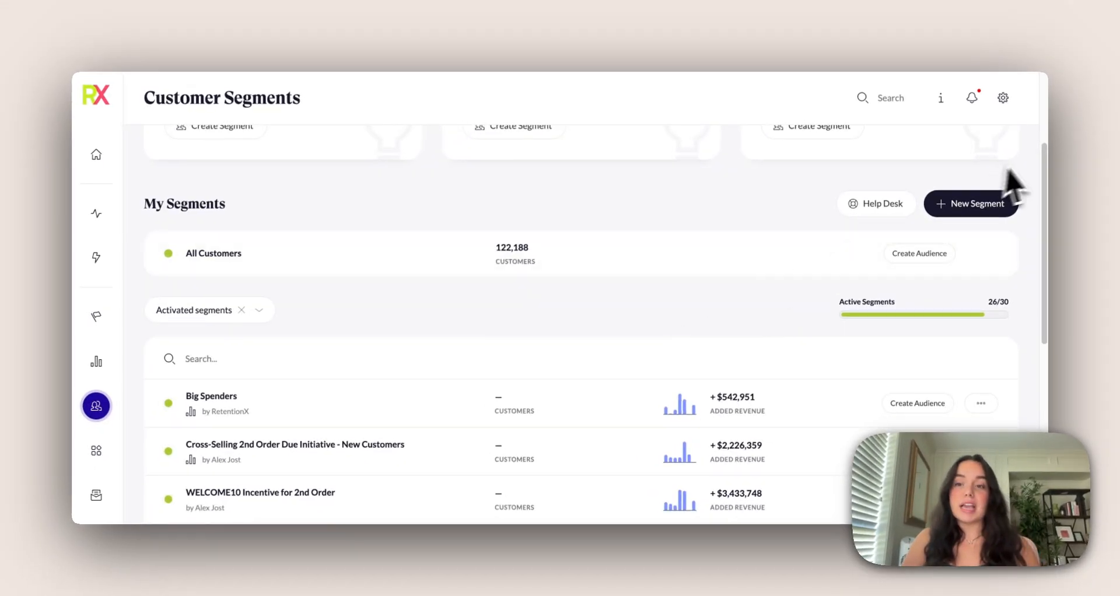
Start a new segment of the dynamic type
left_click(970, 205)
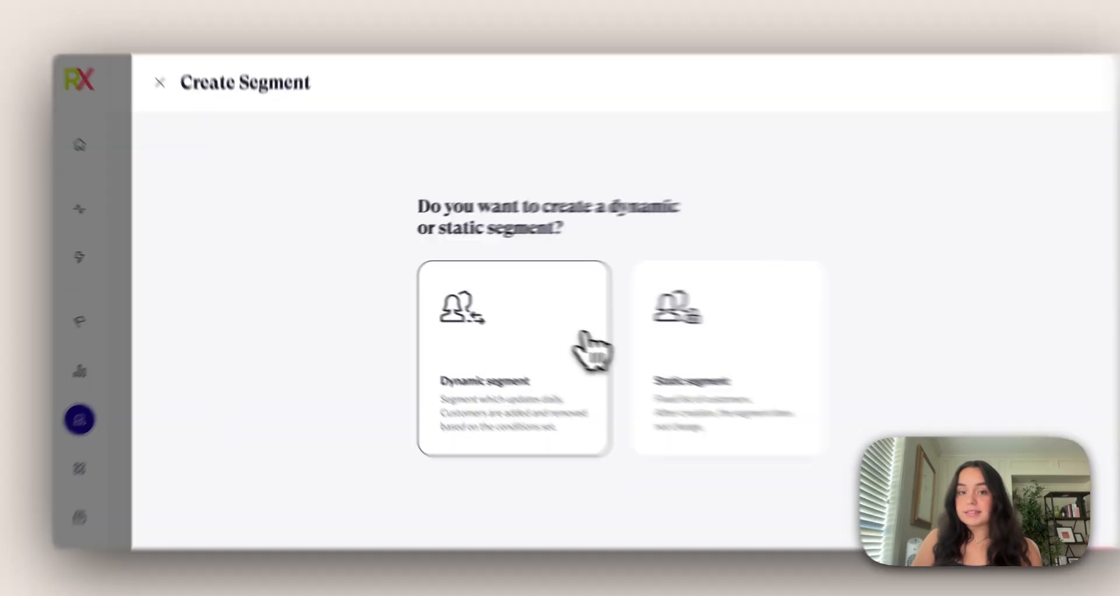
left_click(560, 331)
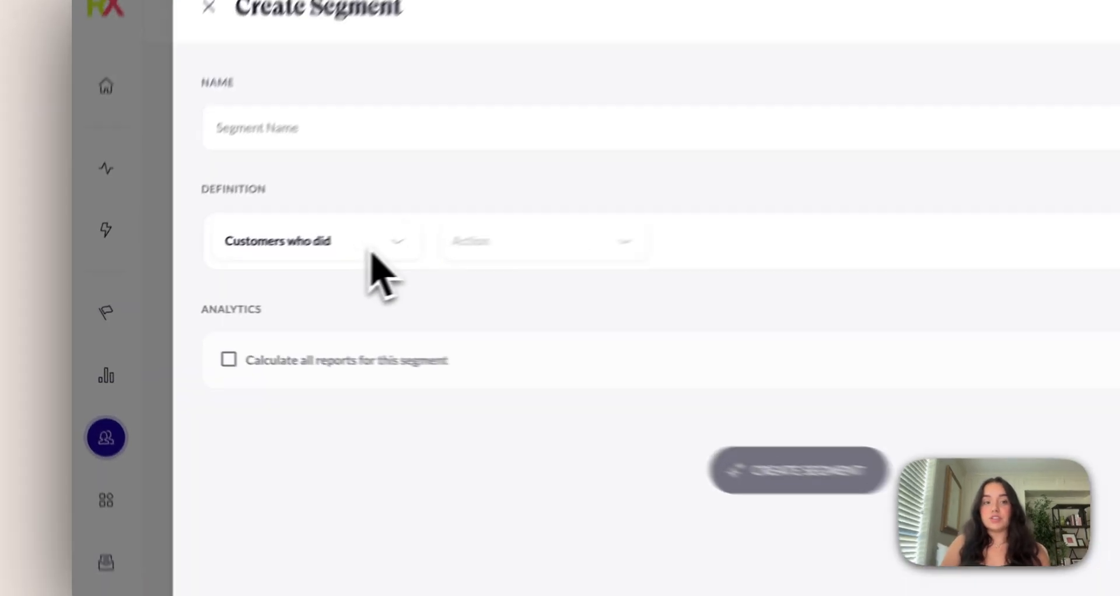
Examine the actions offered for "Customers who did" and the properties offered for "Customers who have" in the segment definition
left_click(285, 273)
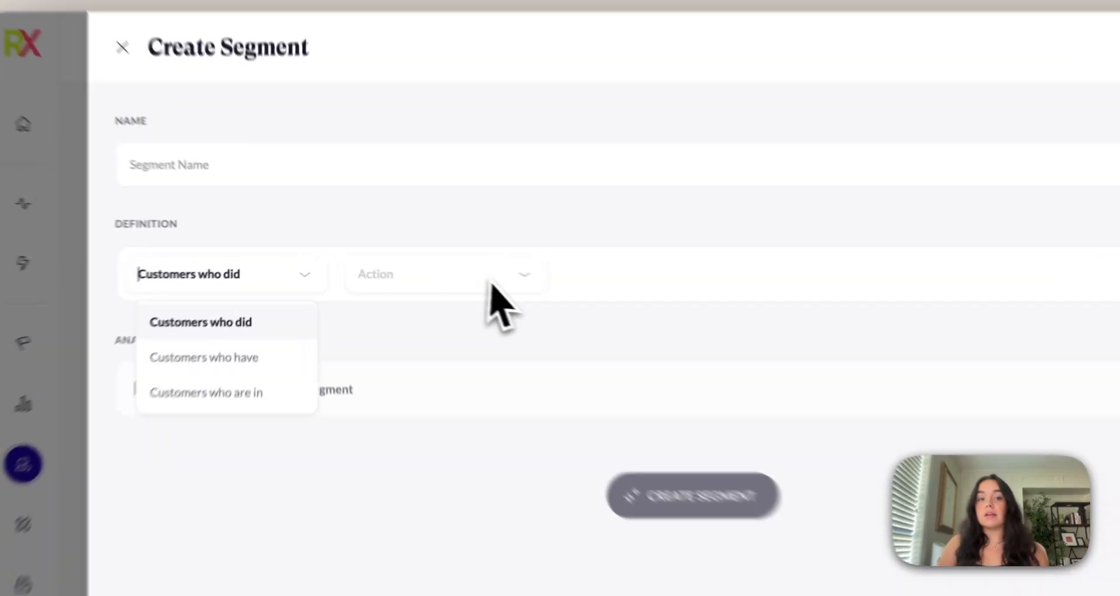
left_click(445, 269)
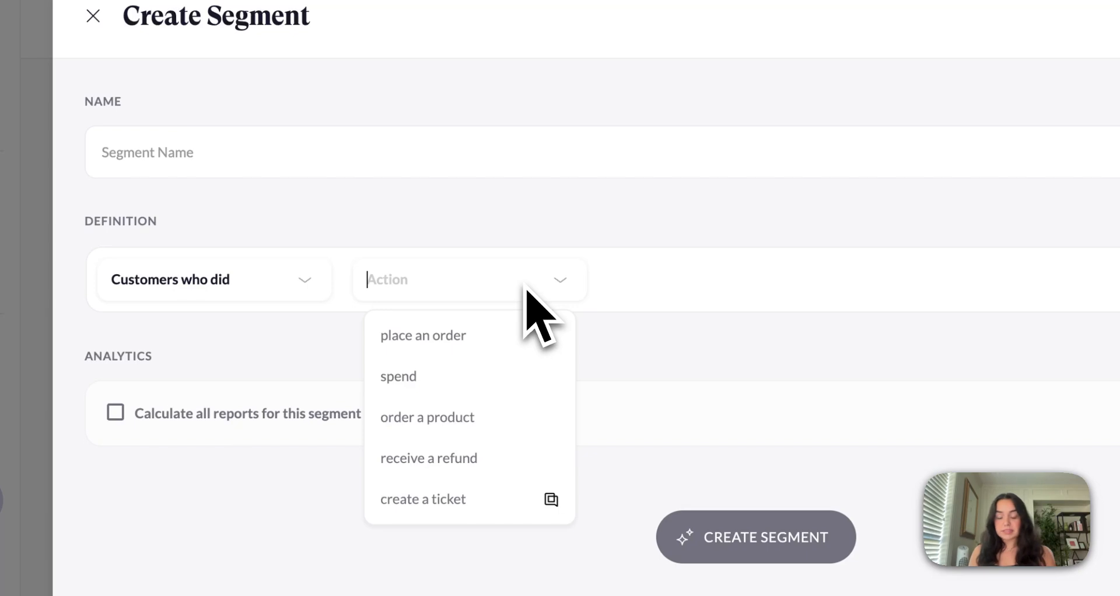
left_click(357, 260)
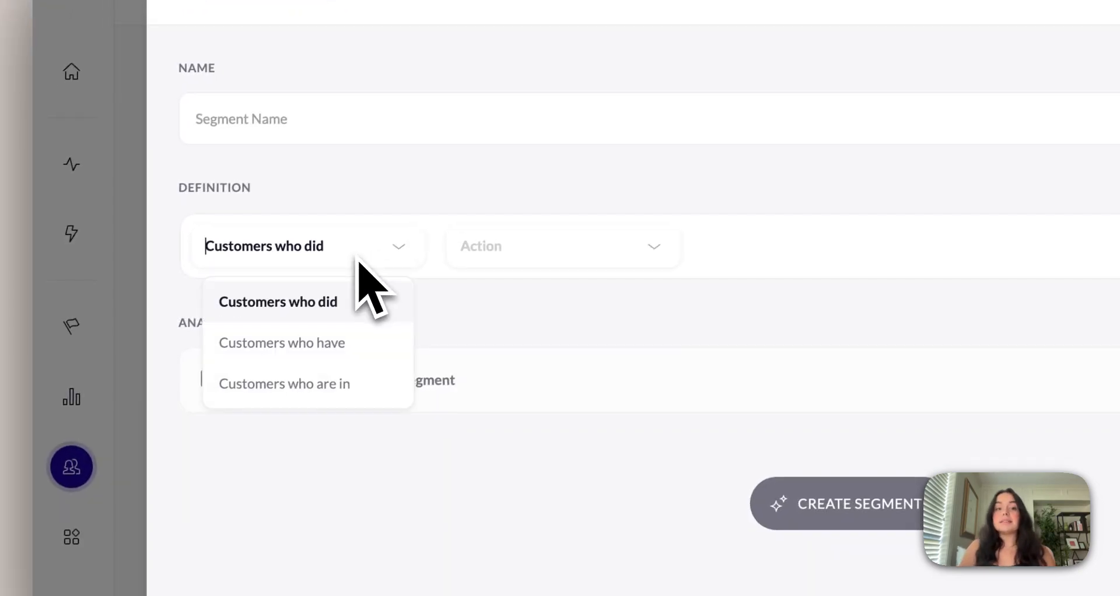
left_click(331, 346)
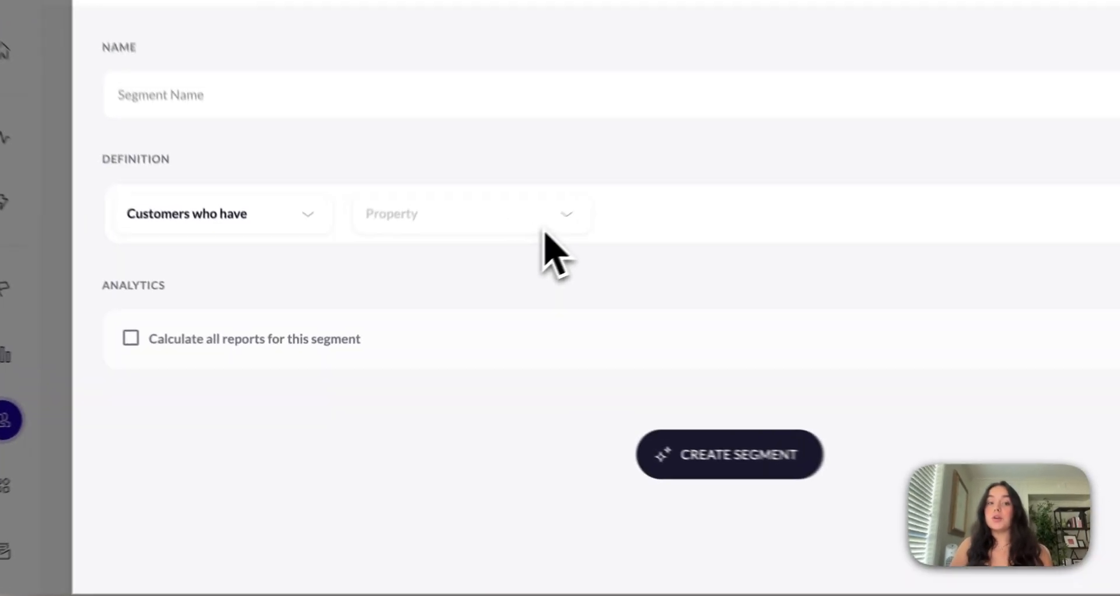
left_click(465, 278)
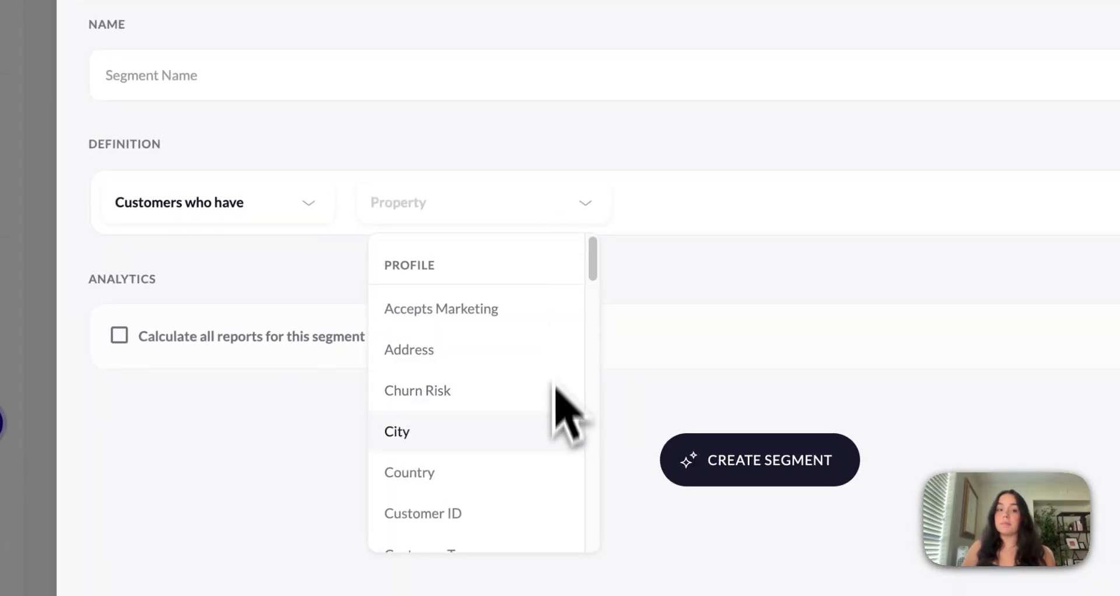
scroll(560, 434, "down", 4)
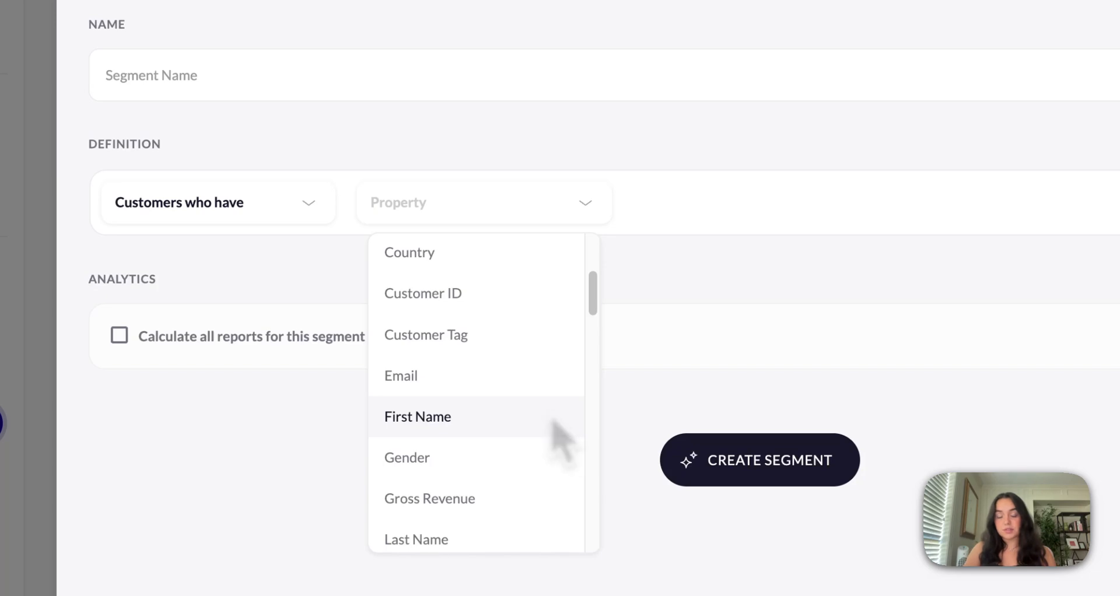
scroll(554, 432, "down", 5)
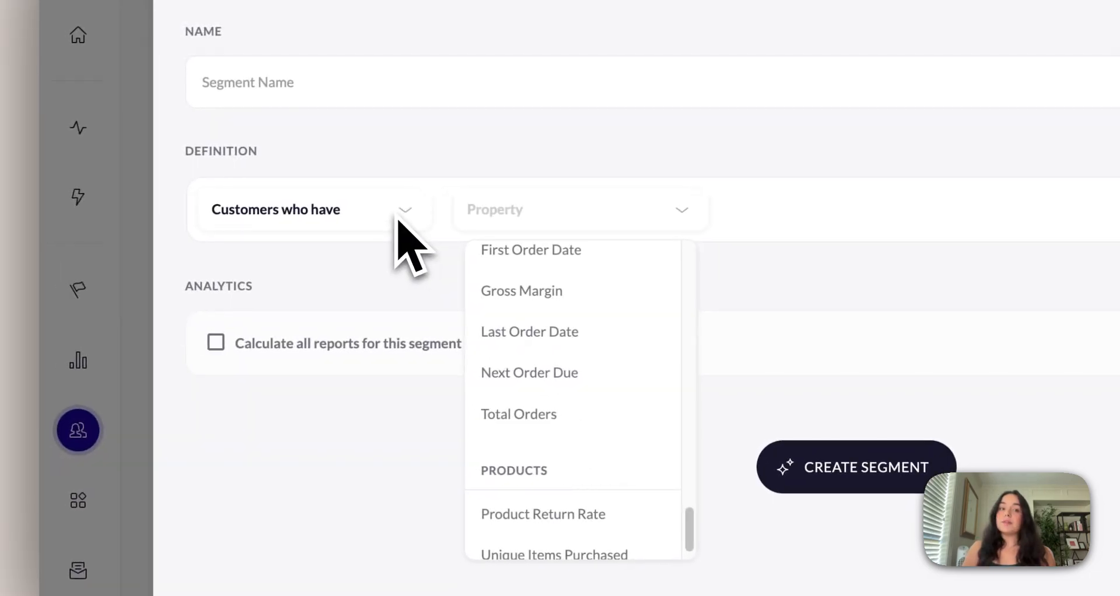
Try the "Customers who are in" condition type and look at its static segment choices
left_click(398, 213)
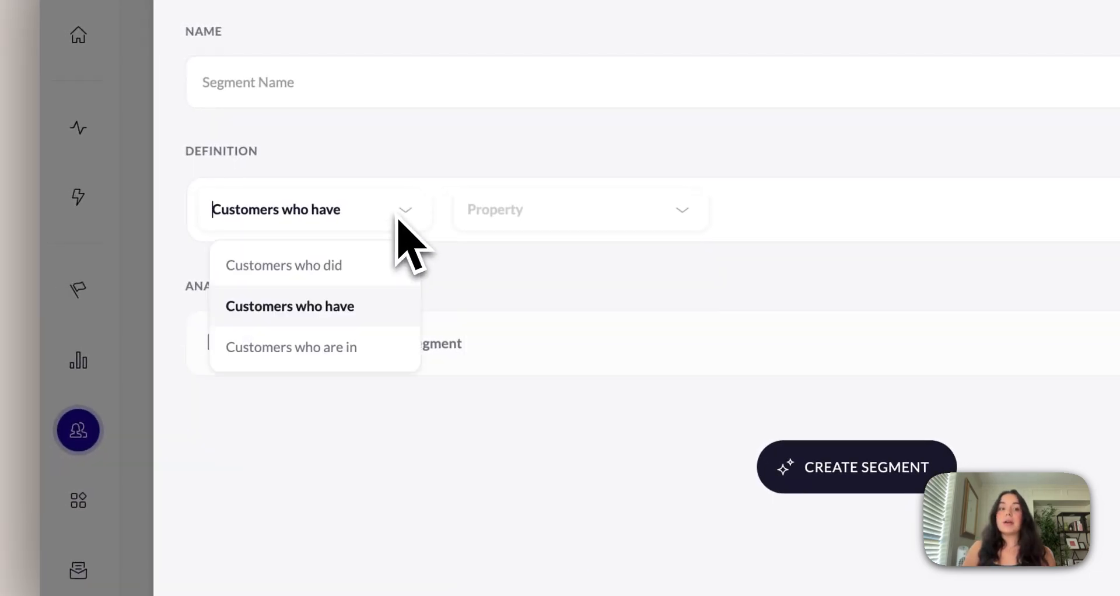
left_click(368, 349)
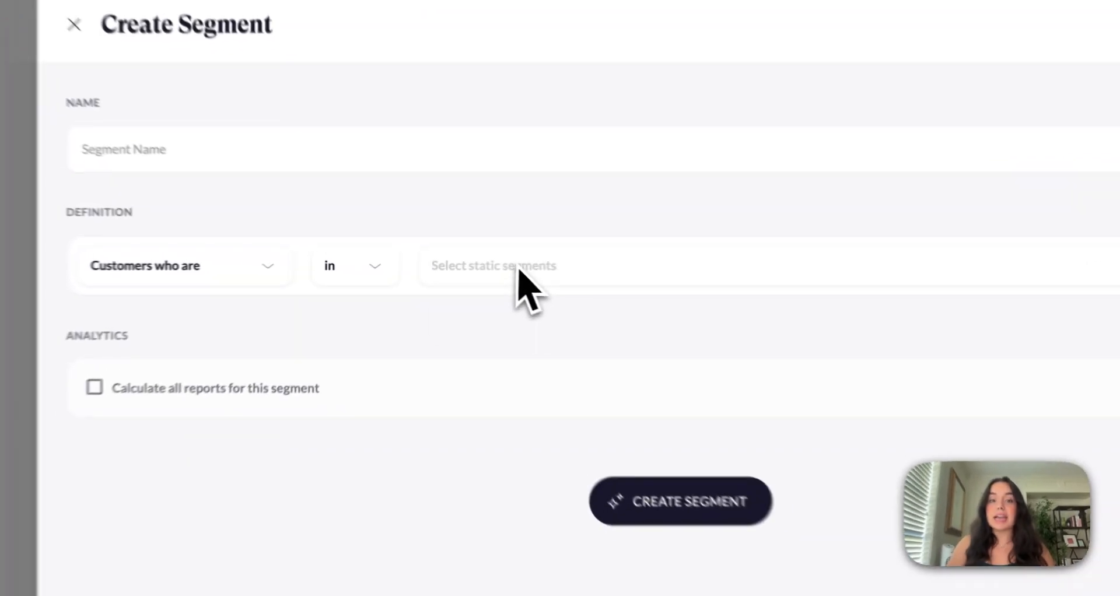
left_click(478, 267)
left_click(489, 301)
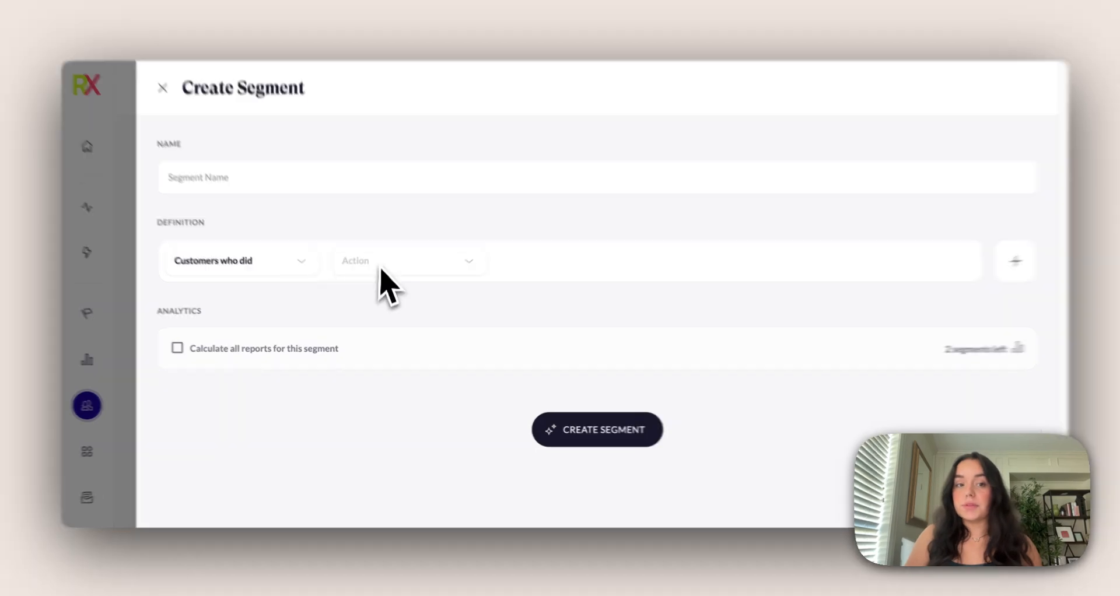
Define the first condition as customers who did place an order being their 1st order over all time
left_click(382, 266)
left_click(397, 290)
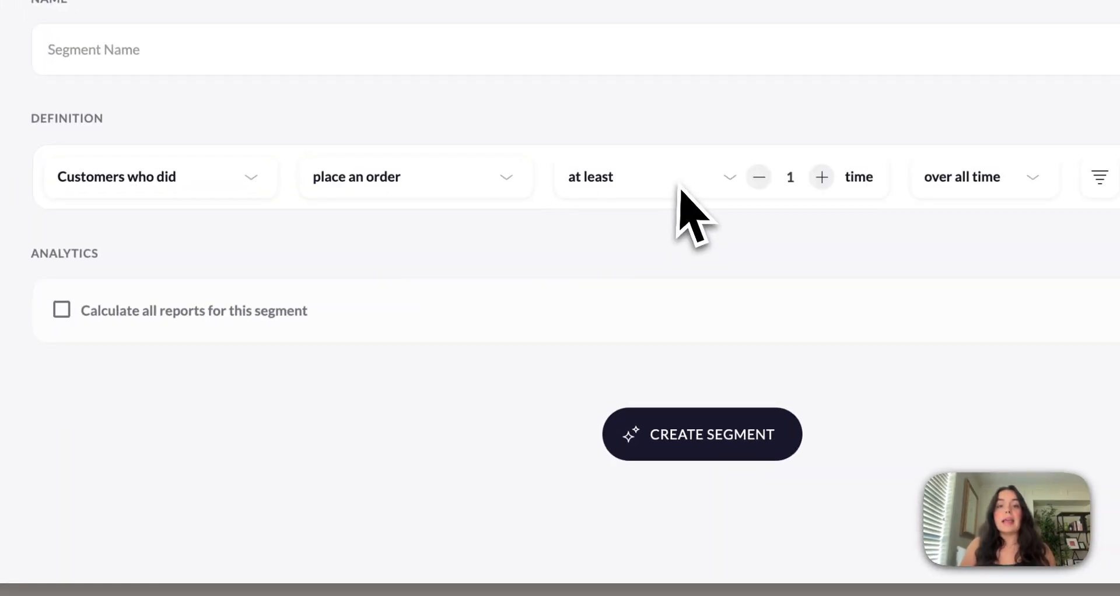
left_click(679, 186)
left_click(639, 475)
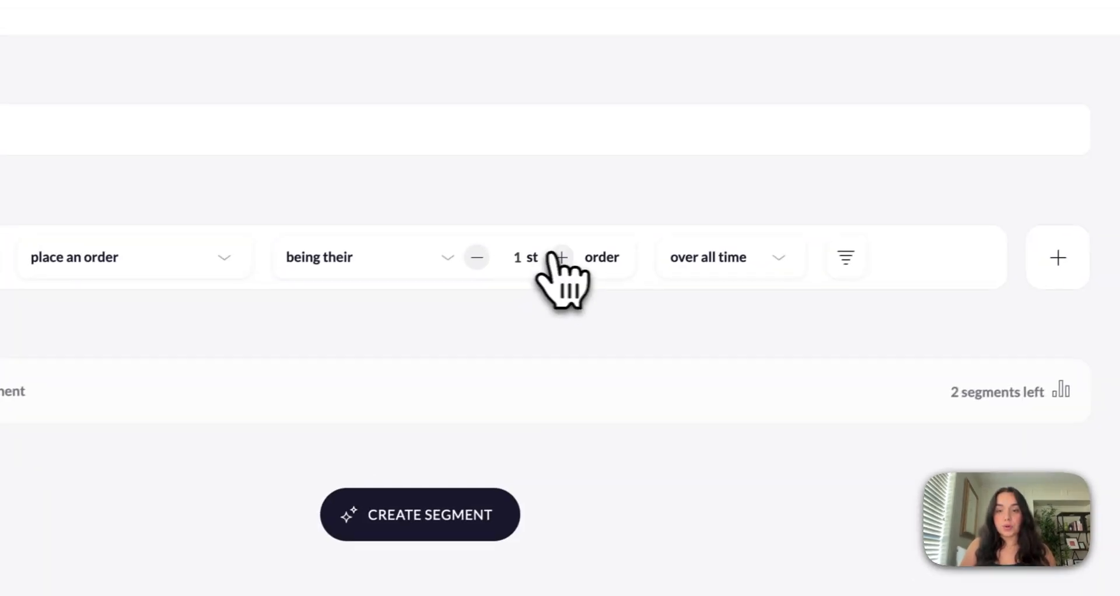
Add a filter to the first condition where SKU is one of 1234
left_click(845, 261)
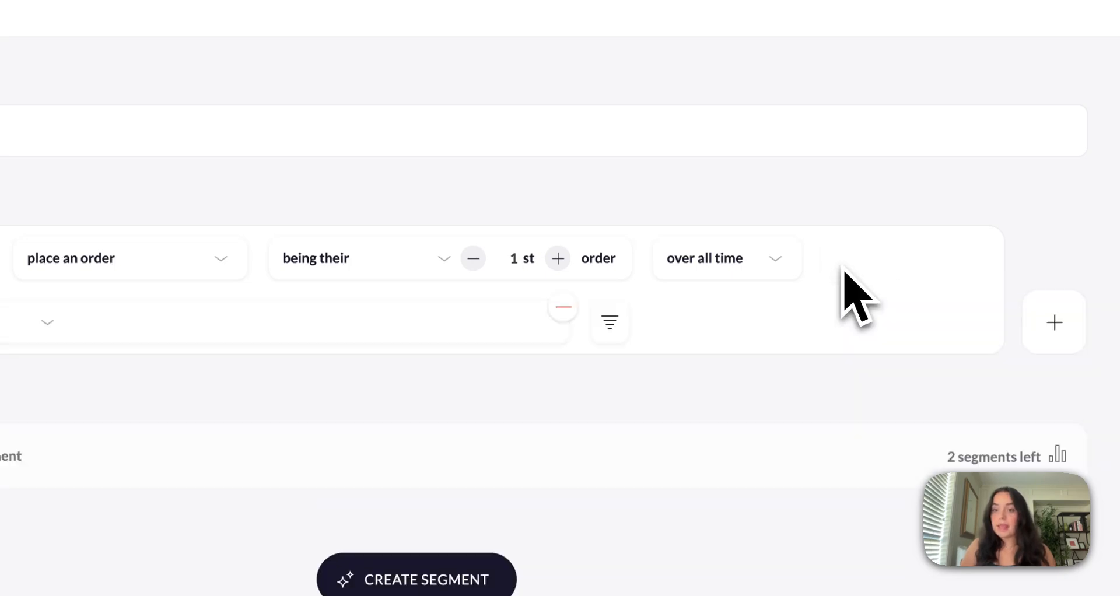
left_click(5, 330)
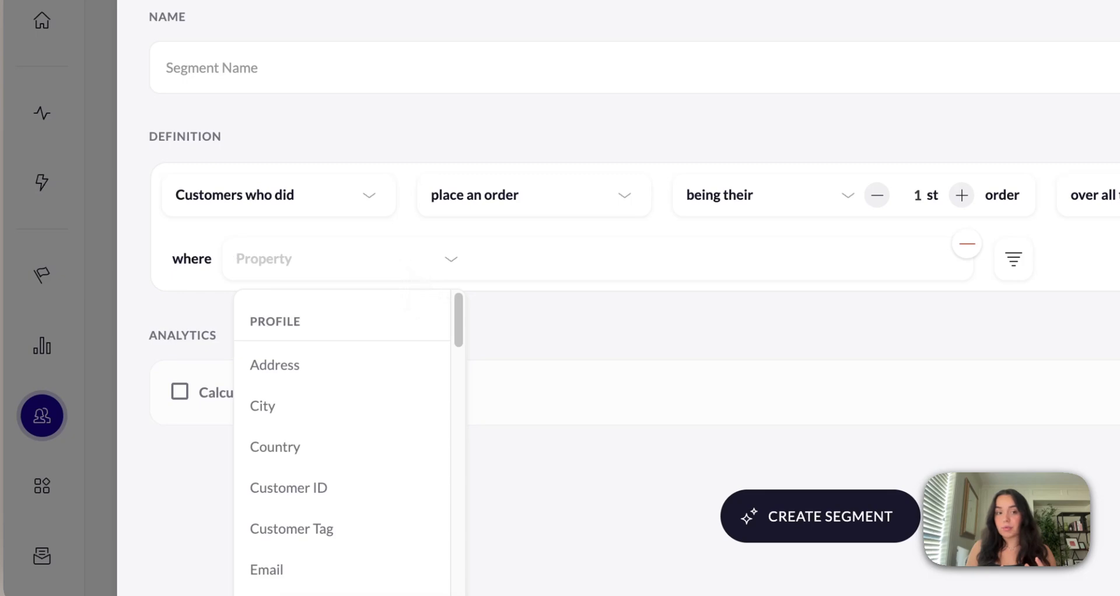
type("sku")
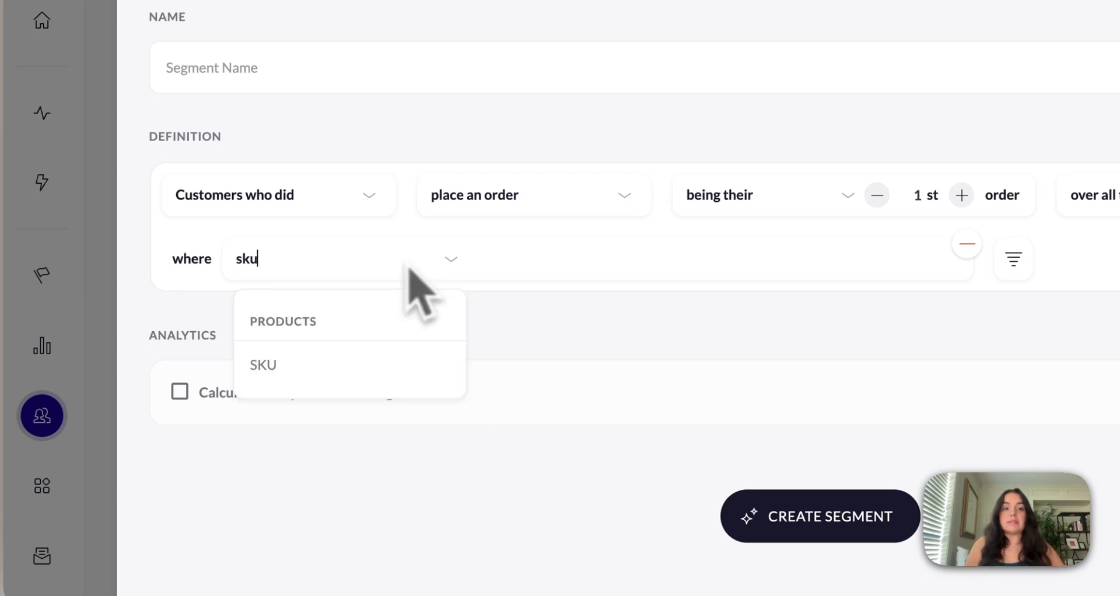
left_click(389, 365)
left_click(533, 267)
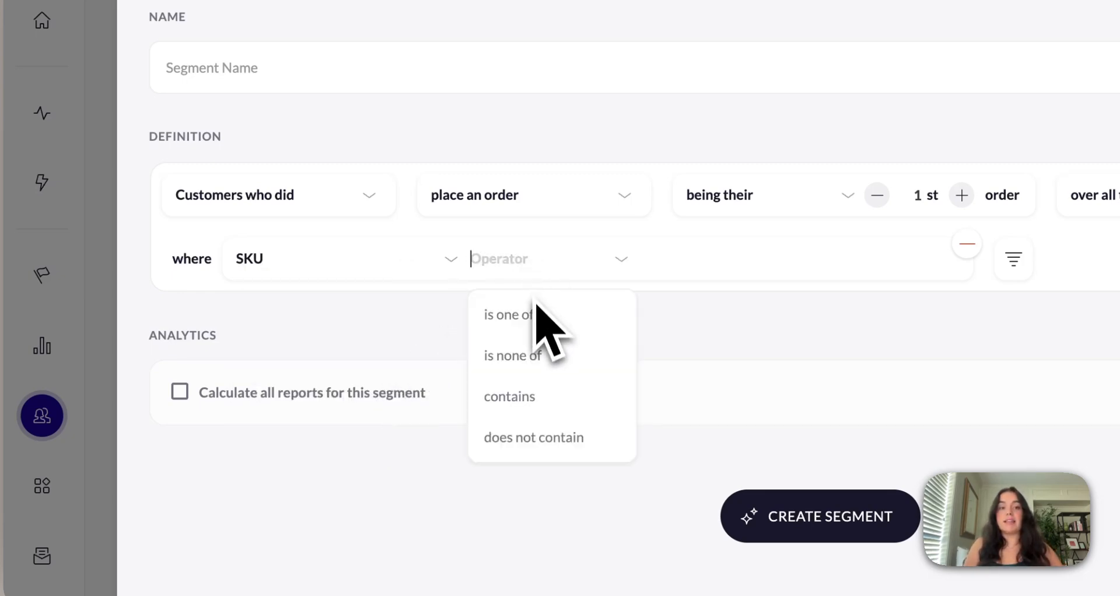
left_click(535, 302)
left_click(656, 274)
type("123")
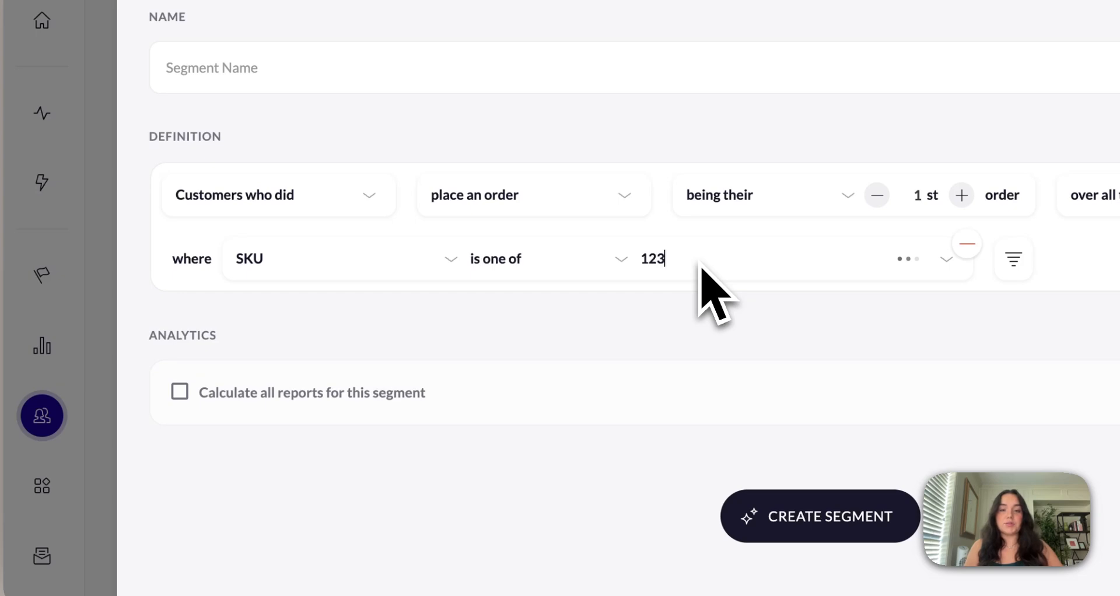
type("4")
left_click(715, 325)
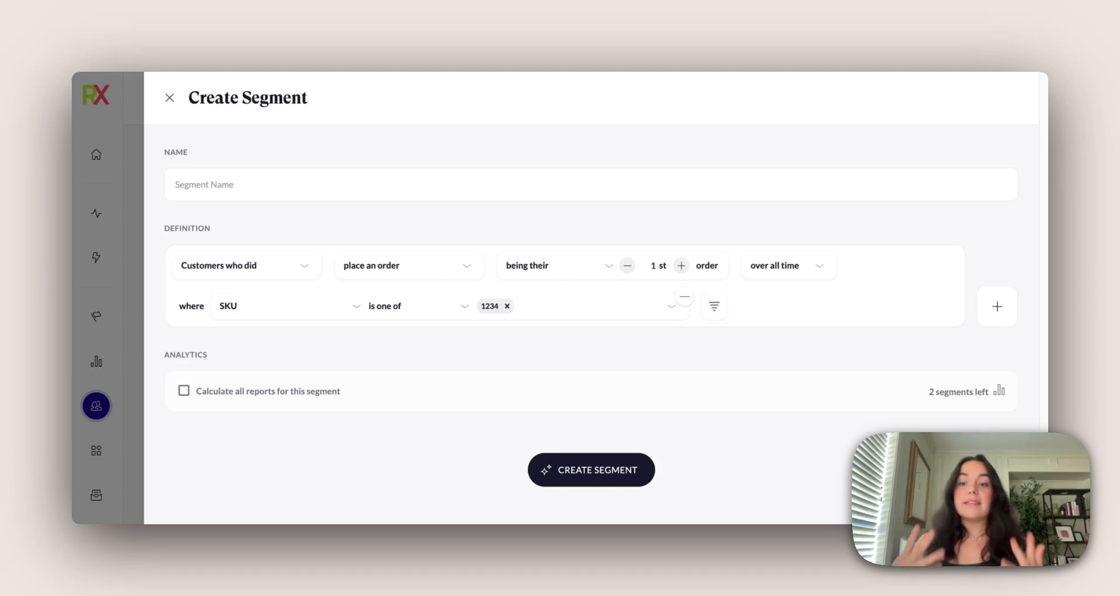
Add an AND condition for customers who did place an order after their 2nd order
left_click(986, 315)
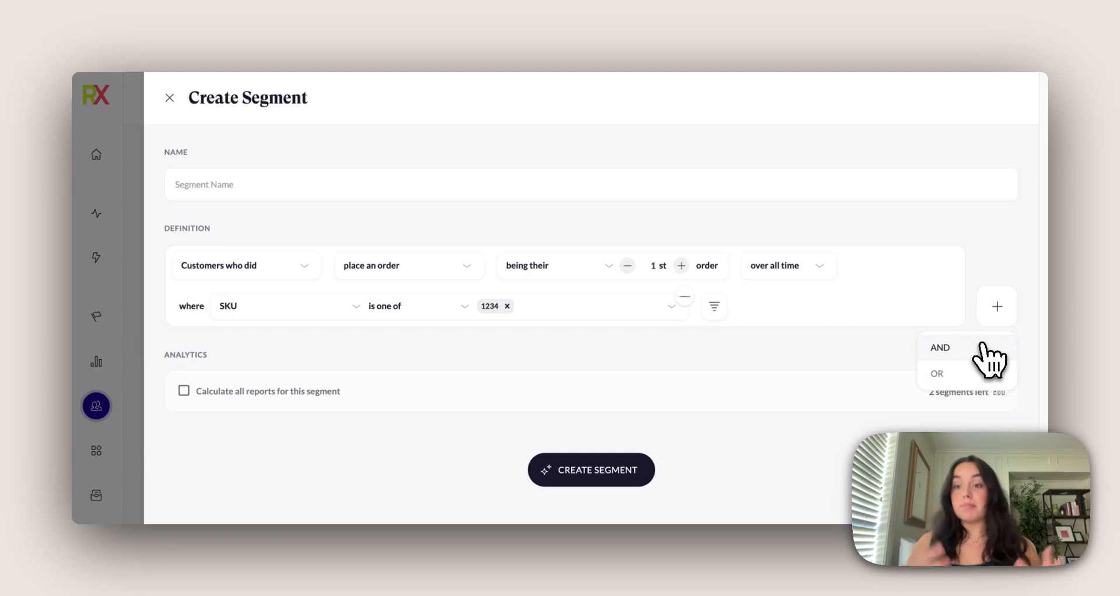
left_click(984, 346)
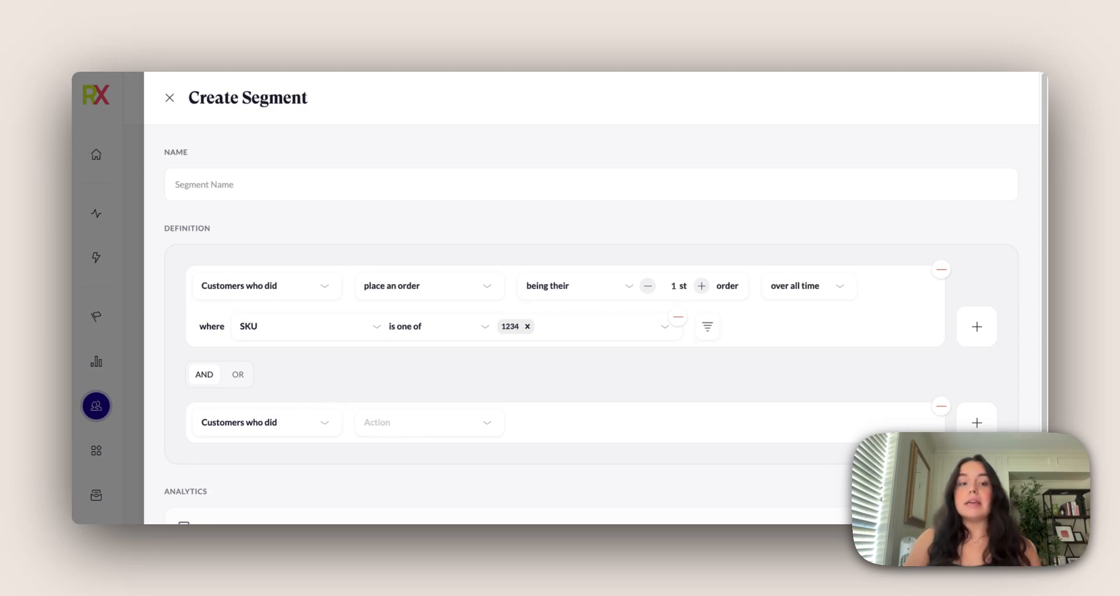
scroll(330, 373, "down", 1)
left_click(397, 370)
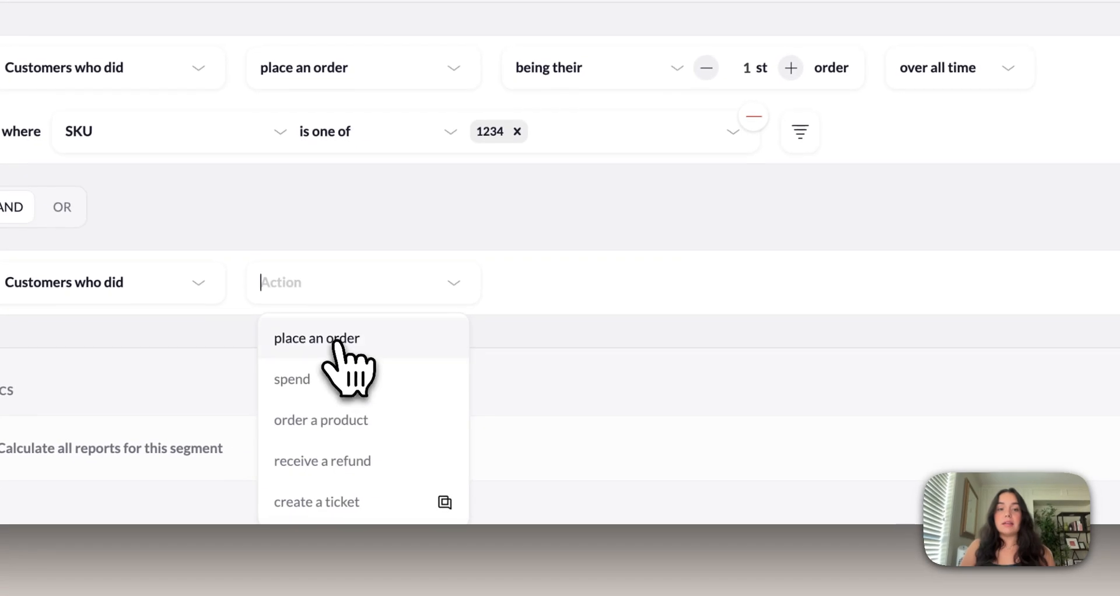
left_click(337, 343)
left_click(614, 297)
scroll(614, 349, "down", 3)
left_click(589, 379)
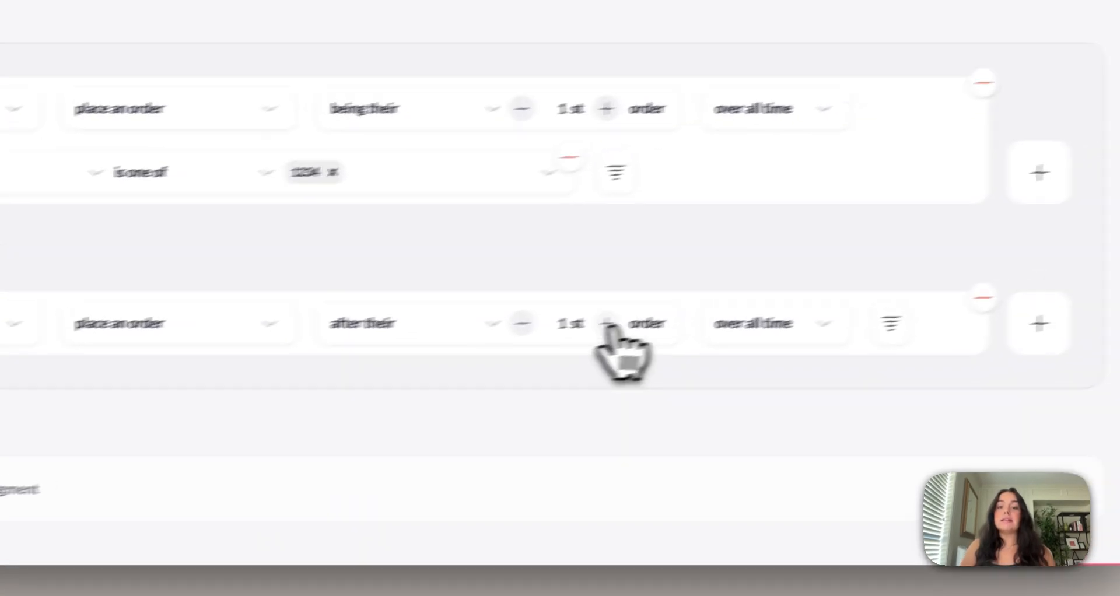
left_click(607, 324)
Add a filter to the second condition where SKU is one of 12345
left_click(890, 323)
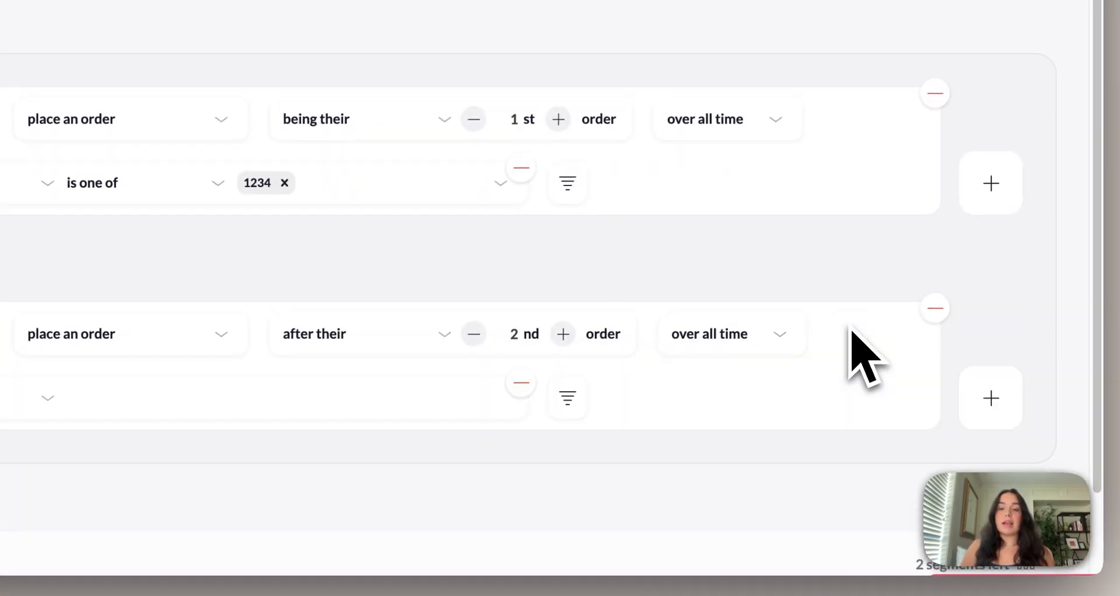
left_click(17, 401)
type("sku")
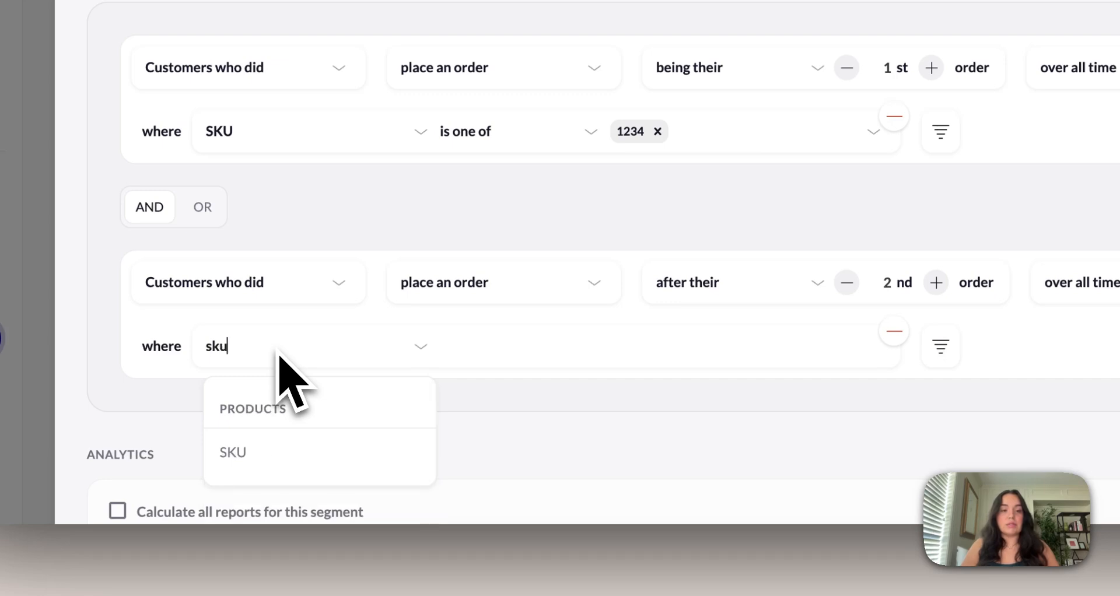
left_click(286, 455)
left_click(461, 350)
left_click(490, 400)
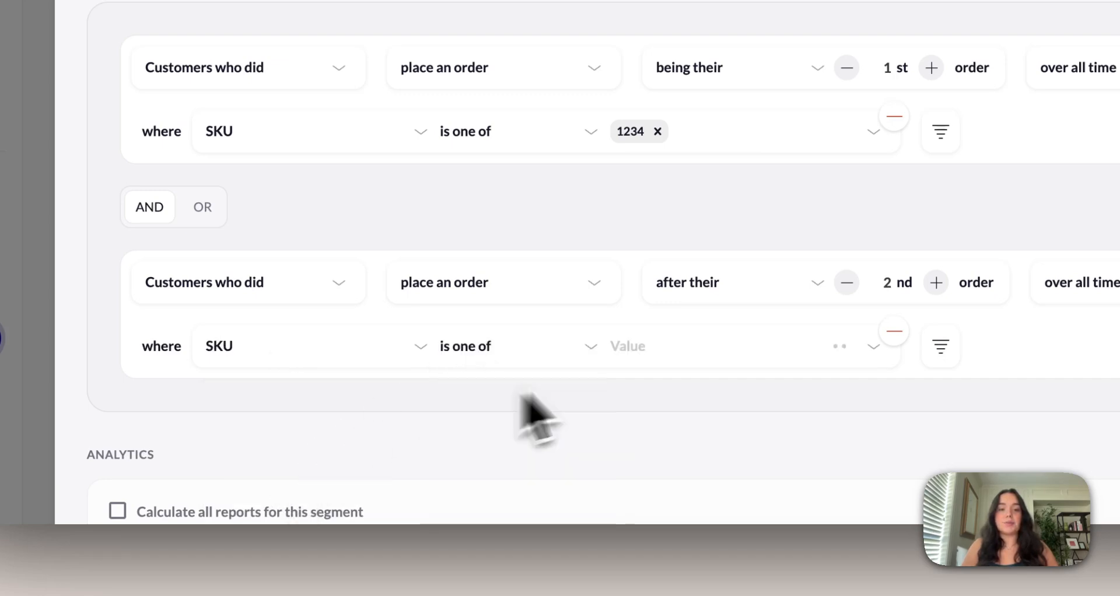
left_click(674, 357)
type("12345")
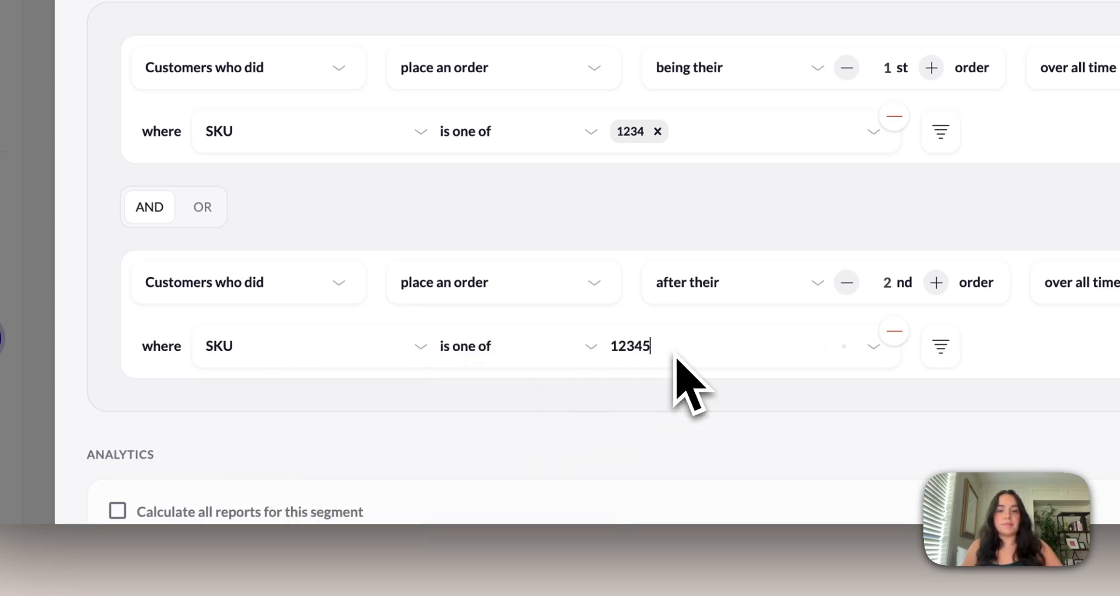
left_click(723, 408)
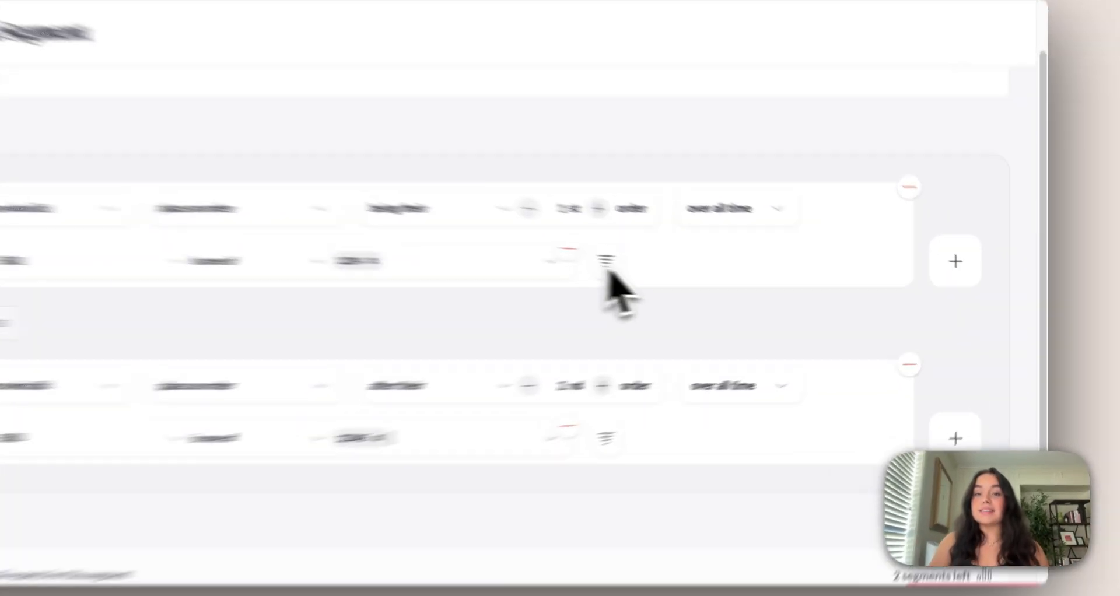
Add two further filter rows to the first condition and append a third condition joined with AND
left_click(707, 274)
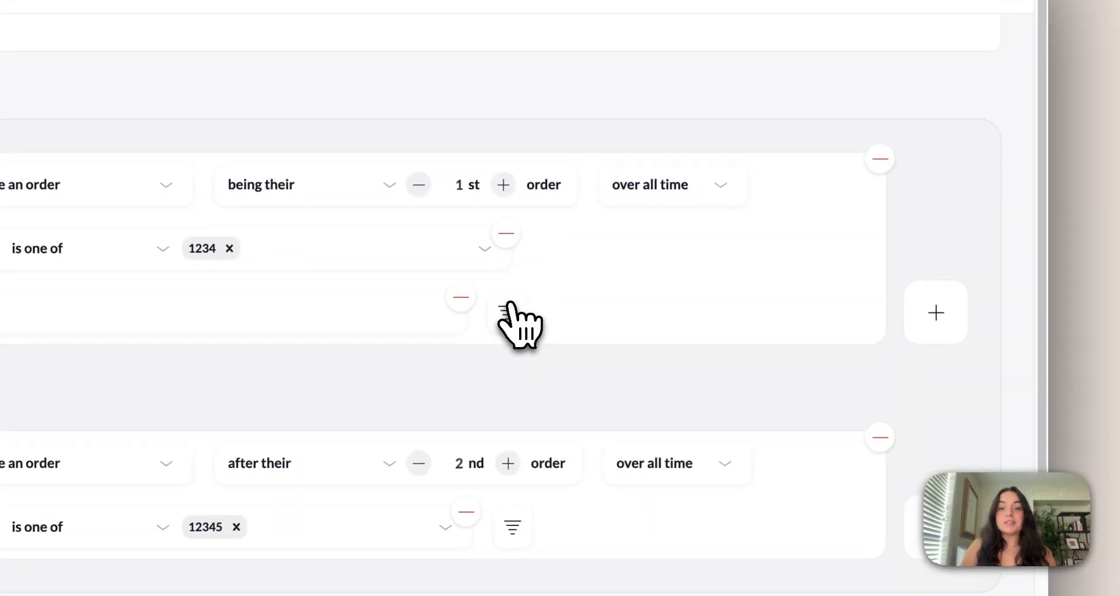
scroll(514, 321, "down", 3)
left_click(933, 344)
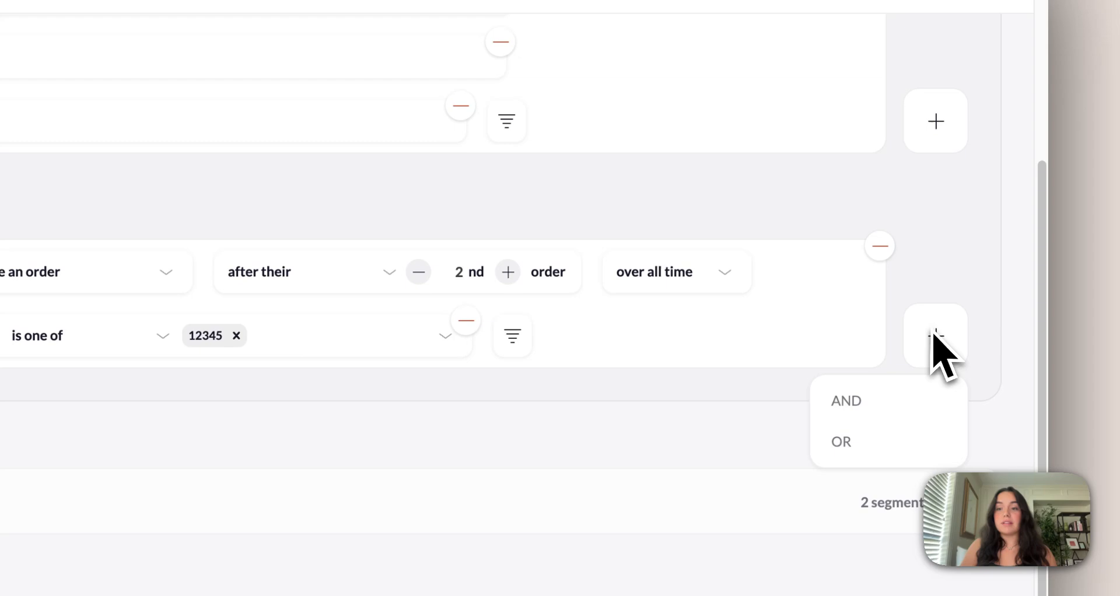
left_click(890, 396)
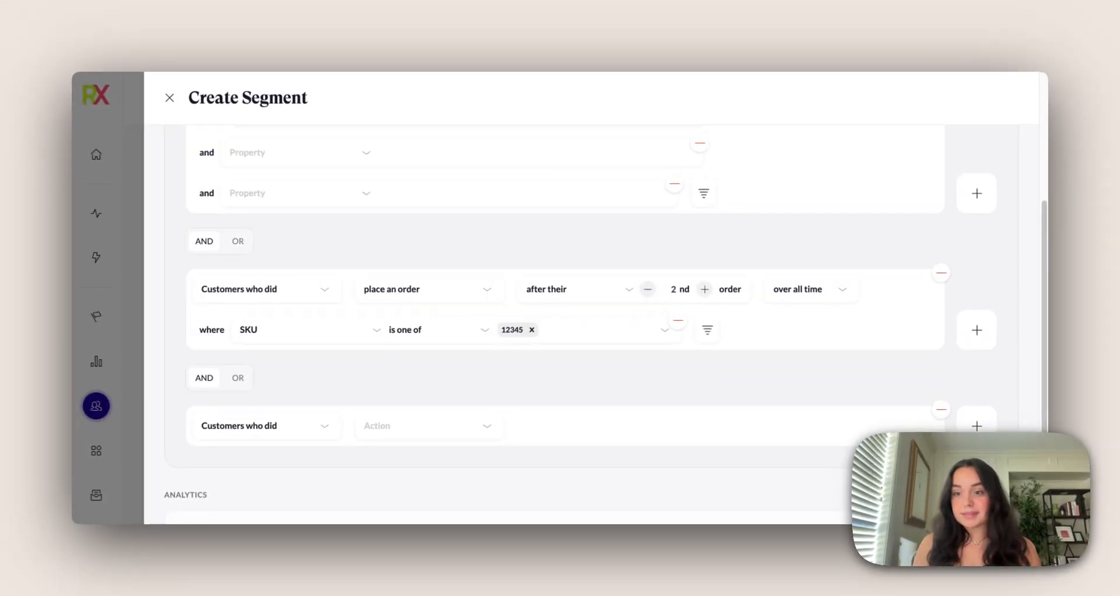
Toggle the calculation of all reports for this segment on and off again
scroll(592, 320, "down", 2)
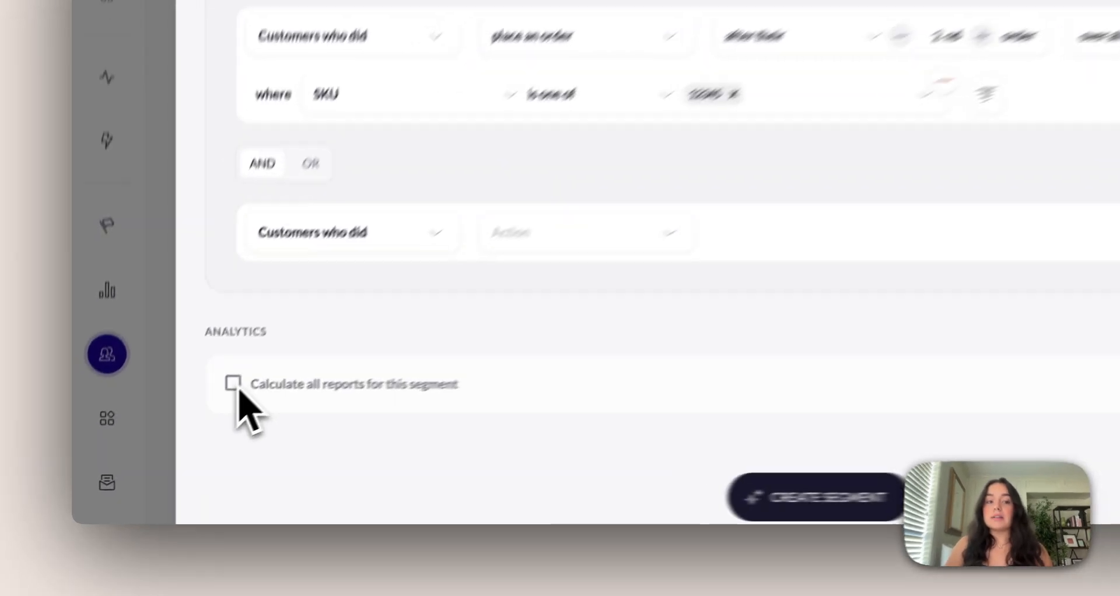
left_click(185, 428)
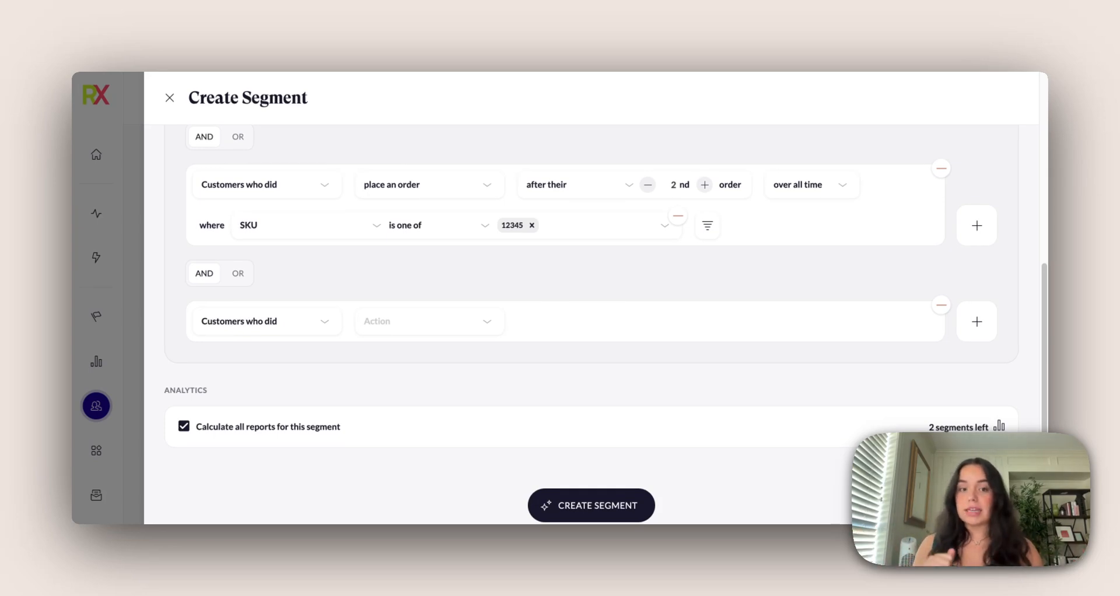
left_click(184, 426)
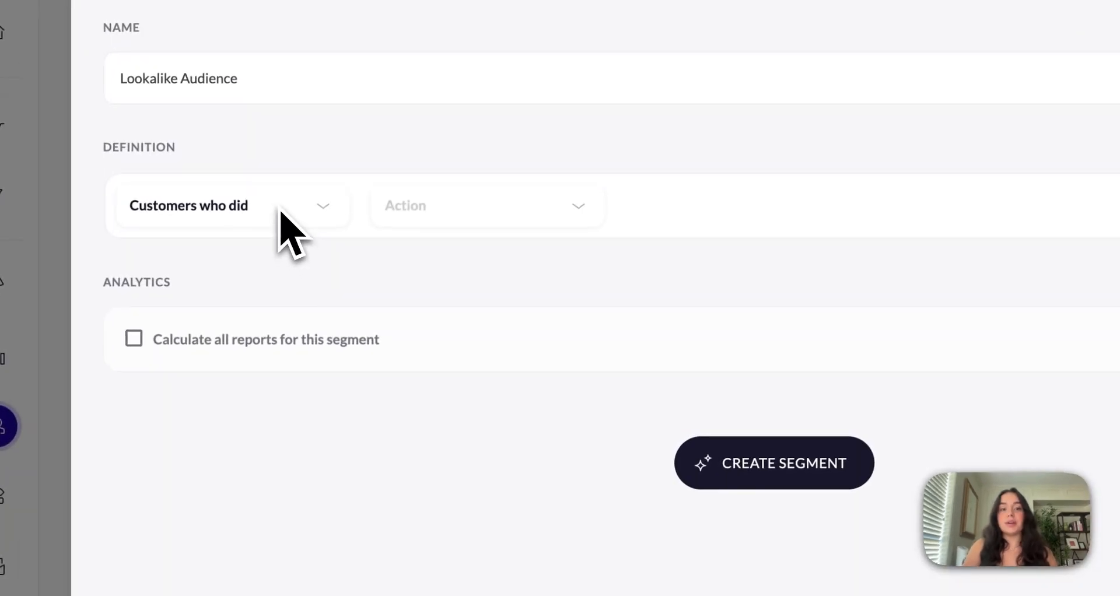
Set the Lookalike Audience condition to customers who have the RFM Status property
left_click(280, 213)
left_click(259, 301)
left_click(528, 217)
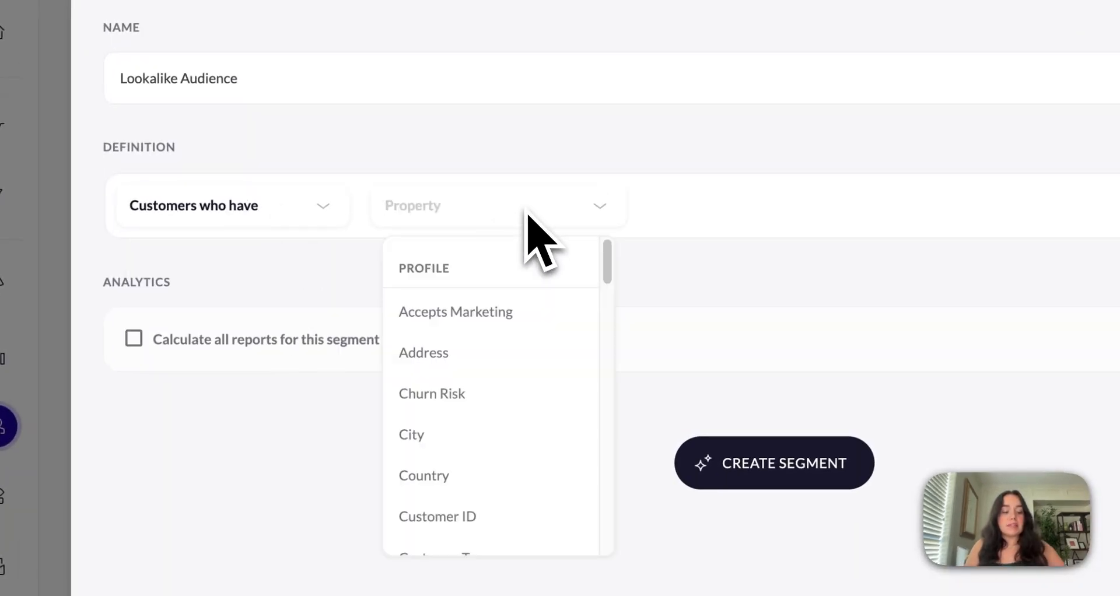
type("rfm")
left_click(505, 435)
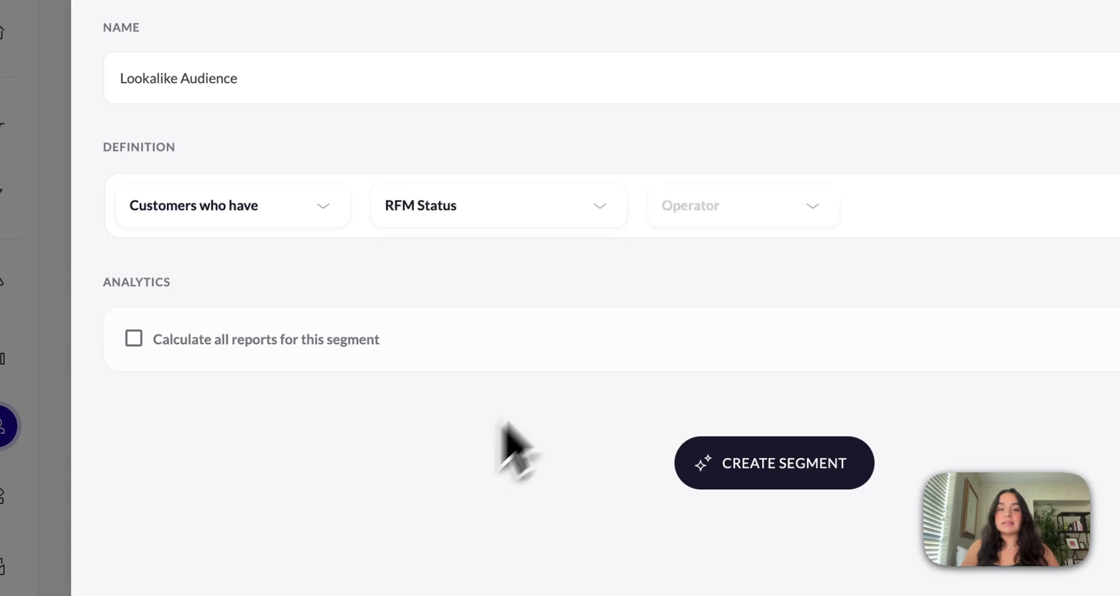
Restrict the RFM Status to one of Top Customers and Loyal Customers
left_click(733, 220)
left_click(729, 264)
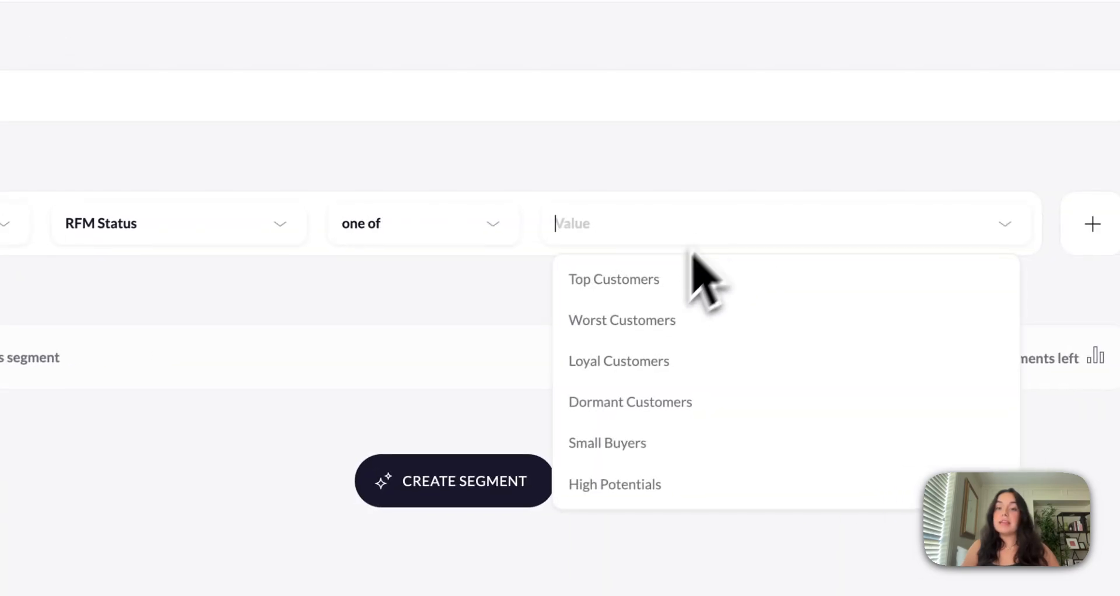
left_click(665, 281)
left_click(707, 318)
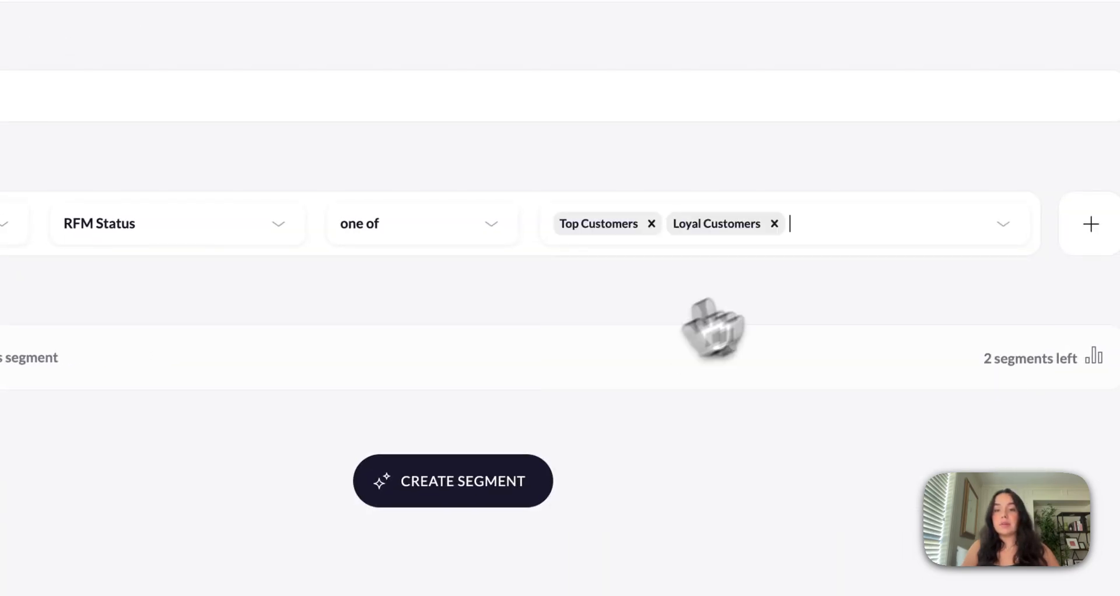
left_click(858, 233)
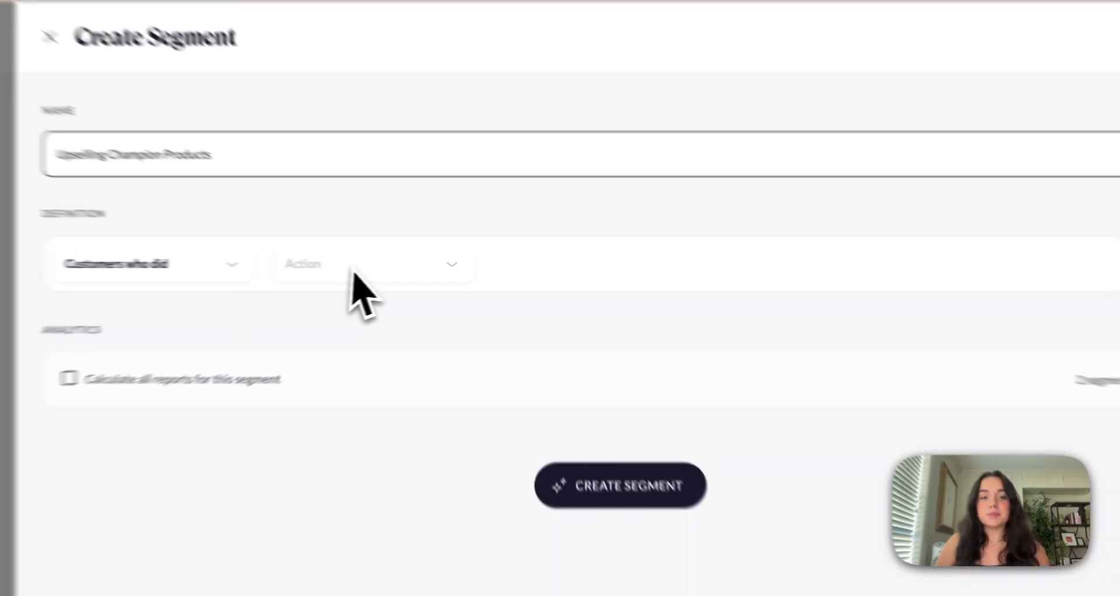
Define the Upselling Champion Products condition as customers who did place an order where SKU is one of 1234
left_click(382, 273)
left_click(318, 319)
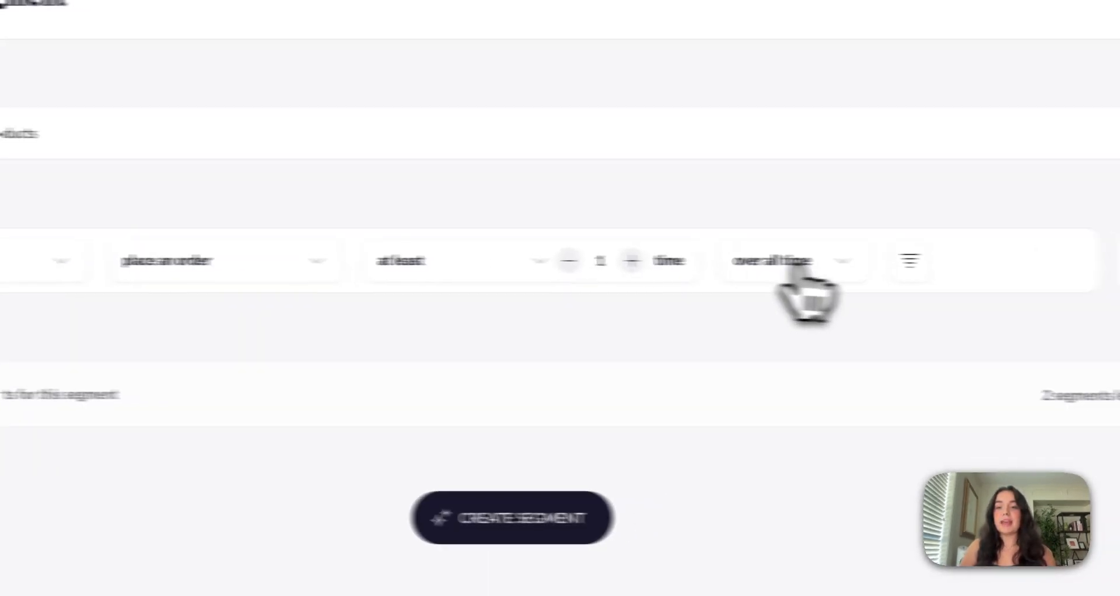
left_click(846, 260)
left_click(23, 322)
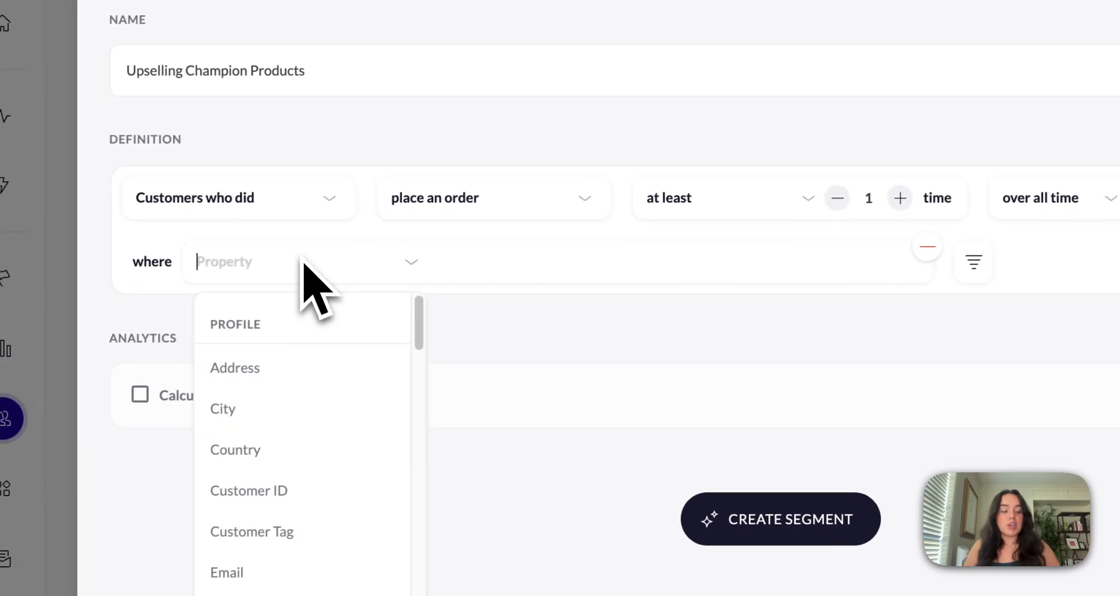
type("sku")
left_click(286, 365)
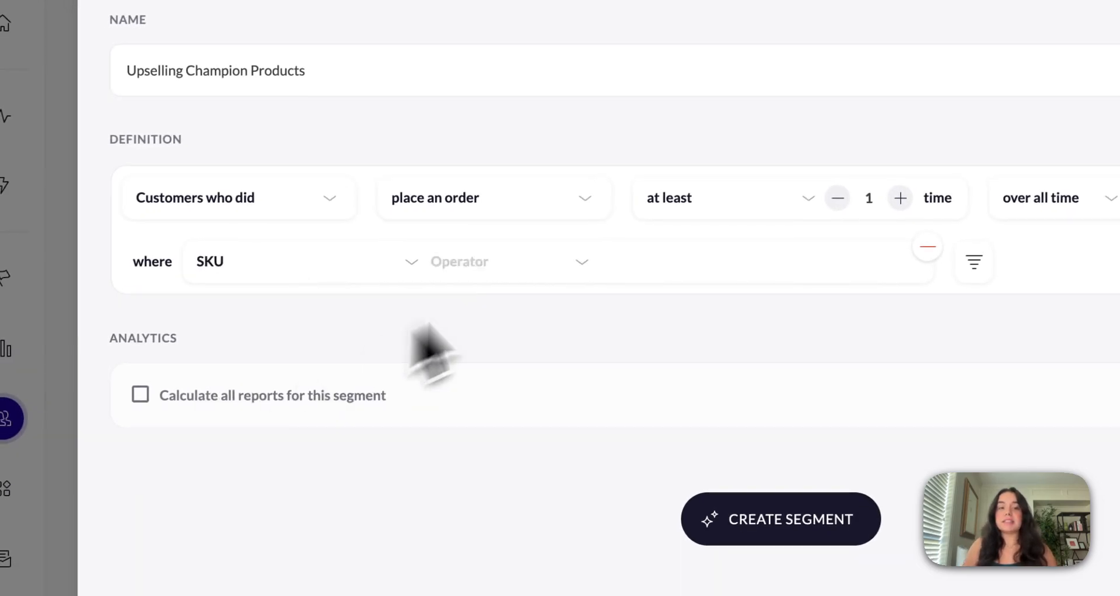
left_click(553, 262)
left_click(517, 319)
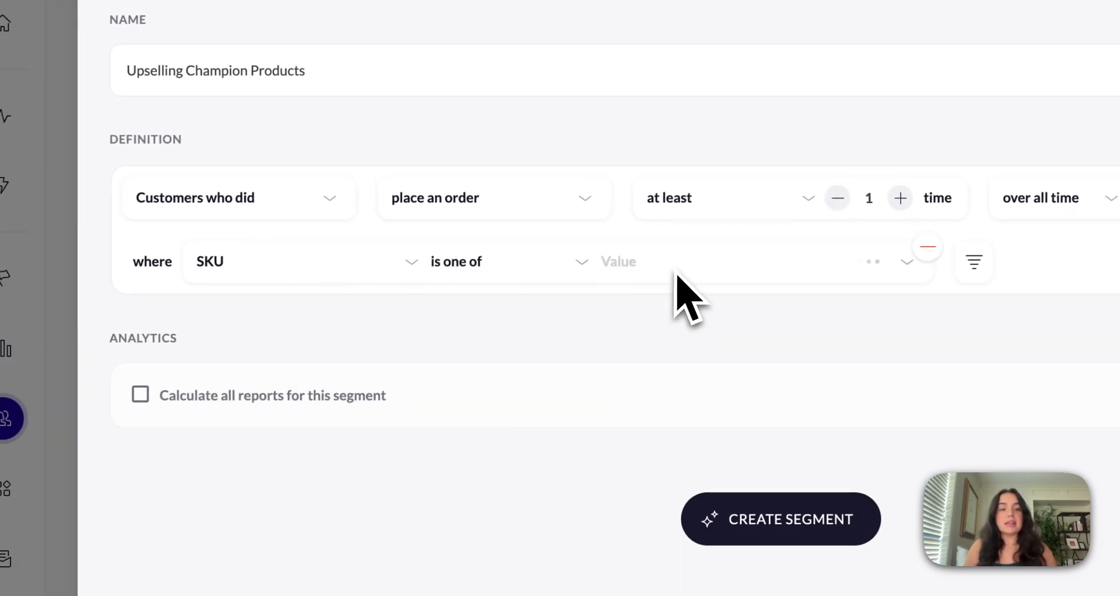
type("1234")
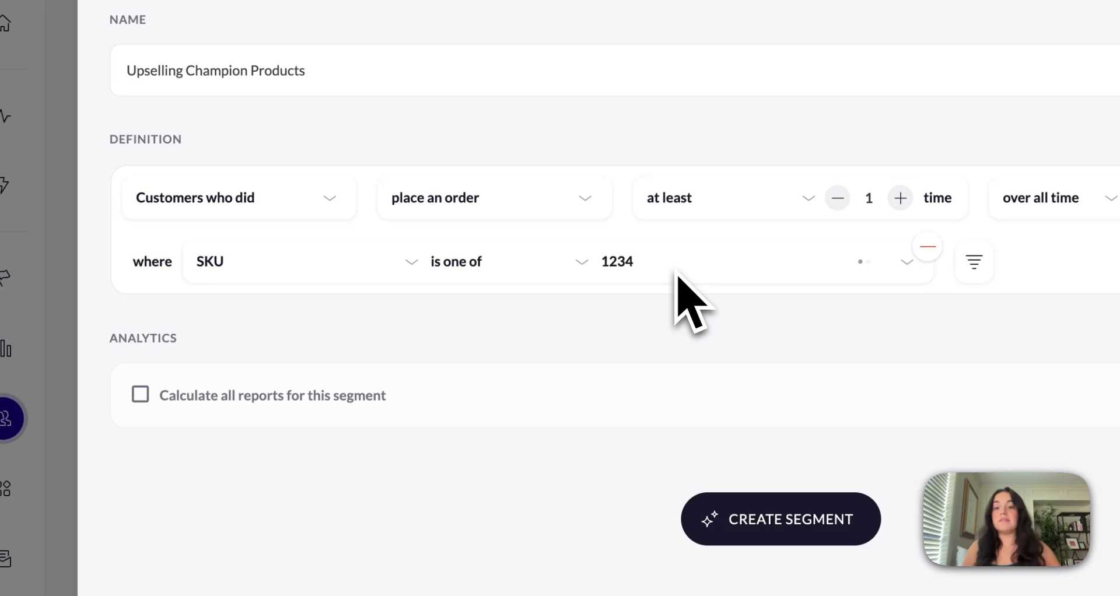
left_click(708, 315)
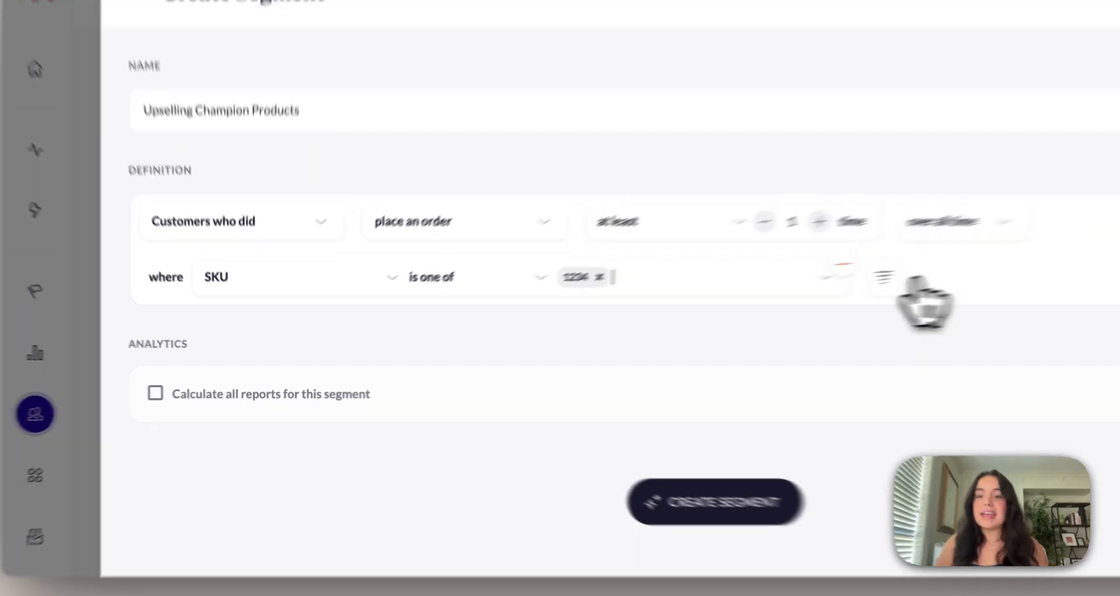
Add an AND condition for customers who did place an order exactly 0 times over all time
left_click(1005, 302)
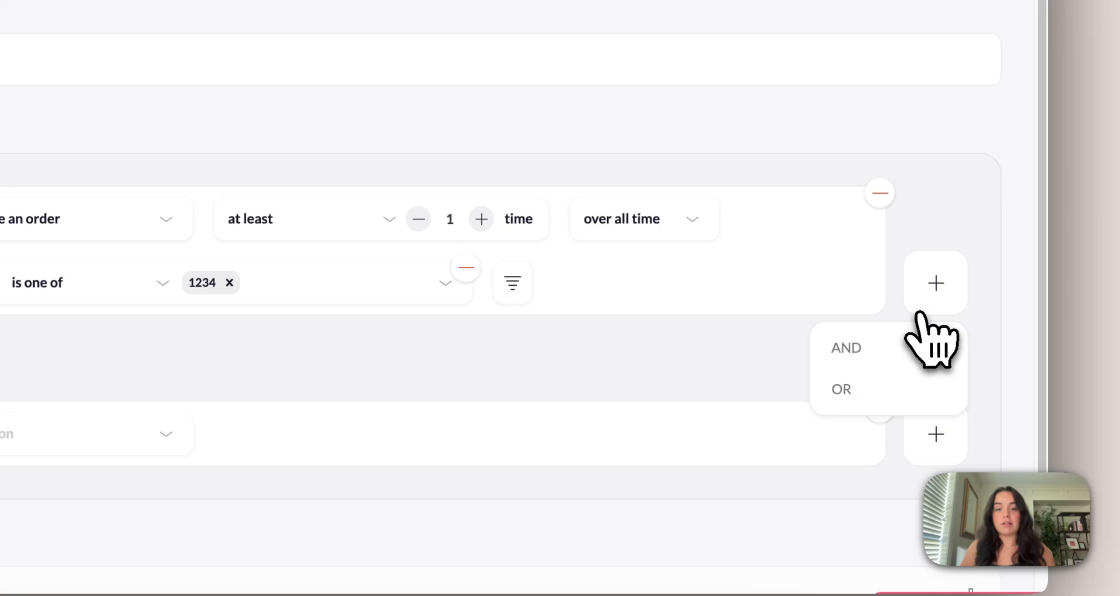
left_click(967, 348)
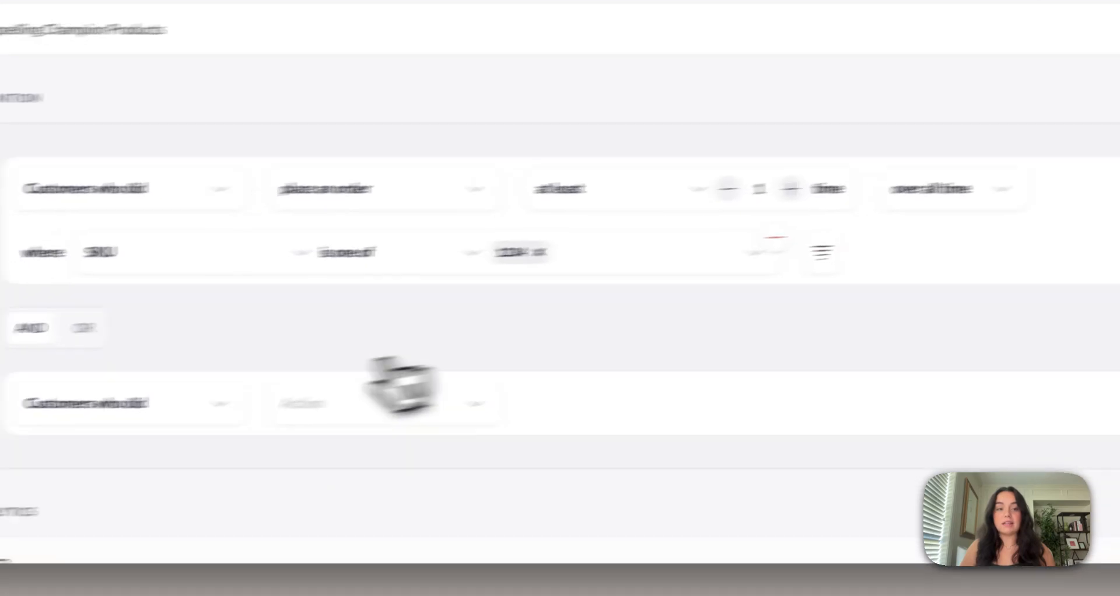
left_click(466, 402)
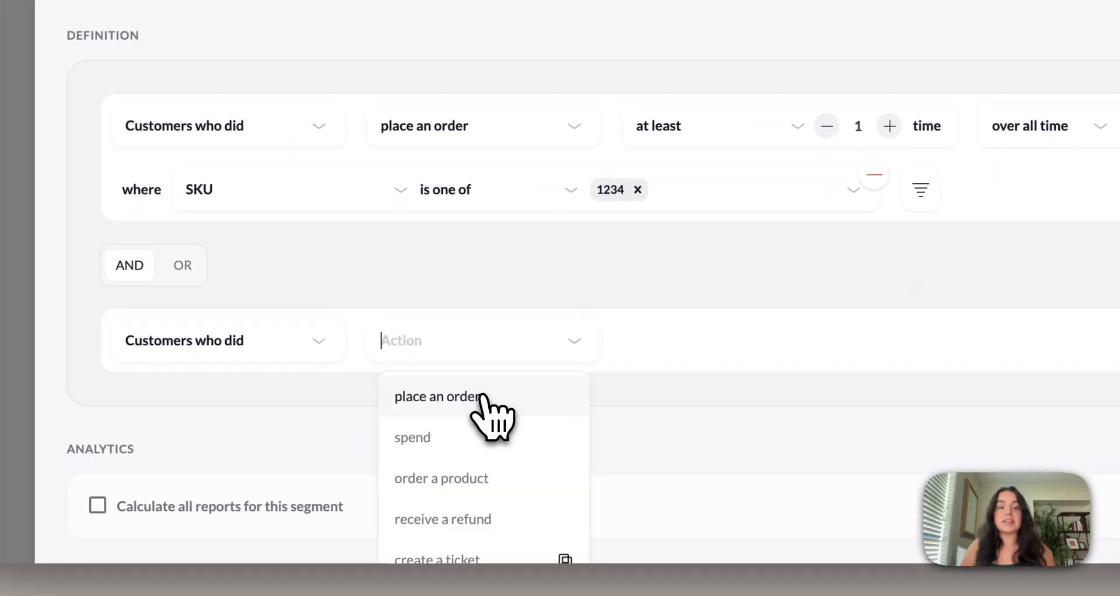
left_click(448, 453)
left_click(688, 347)
left_click(626, 400)
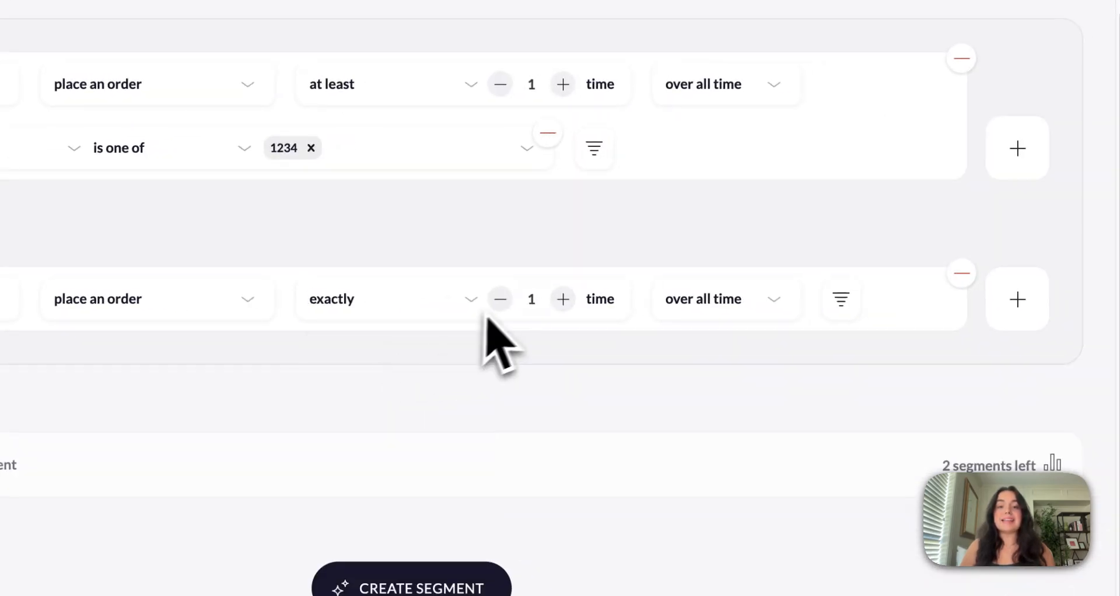
left_click(782, 345)
Add a filter to the second condition of Upselling Champion Products where SKU is one of 12345
left_click(849, 300)
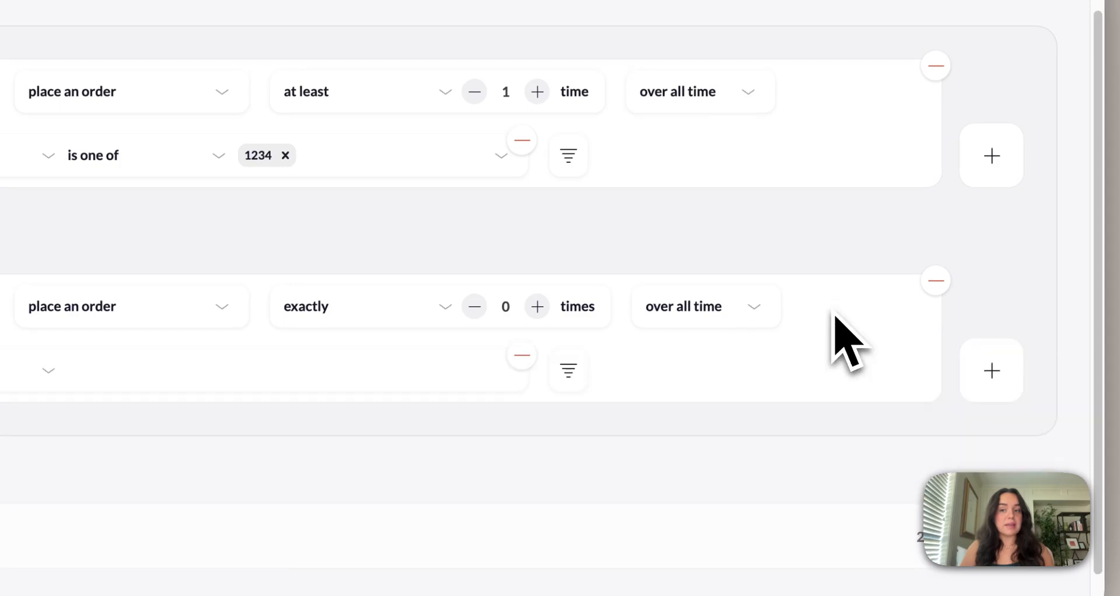
left_click(137, 364)
type("sku")
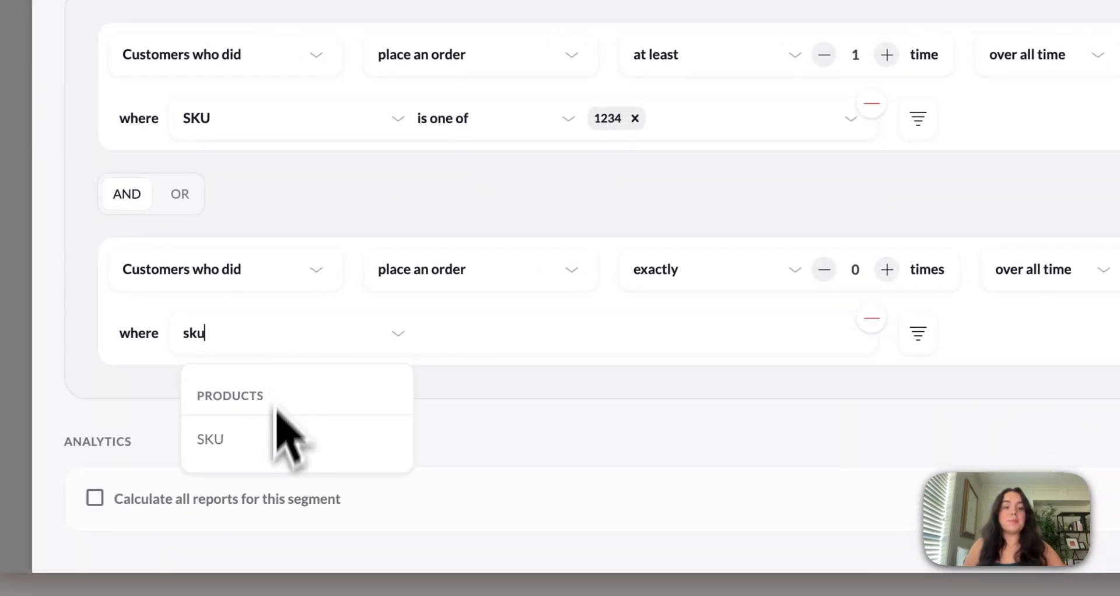
left_click(284, 438)
left_click(467, 334)
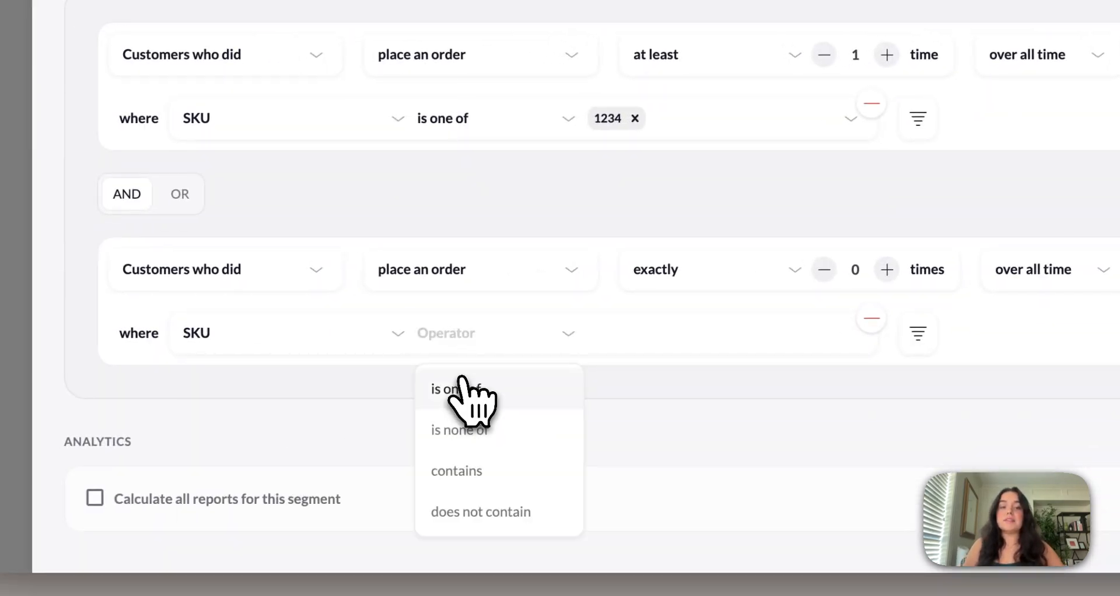
left_click(464, 386)
left_click(653, 343)
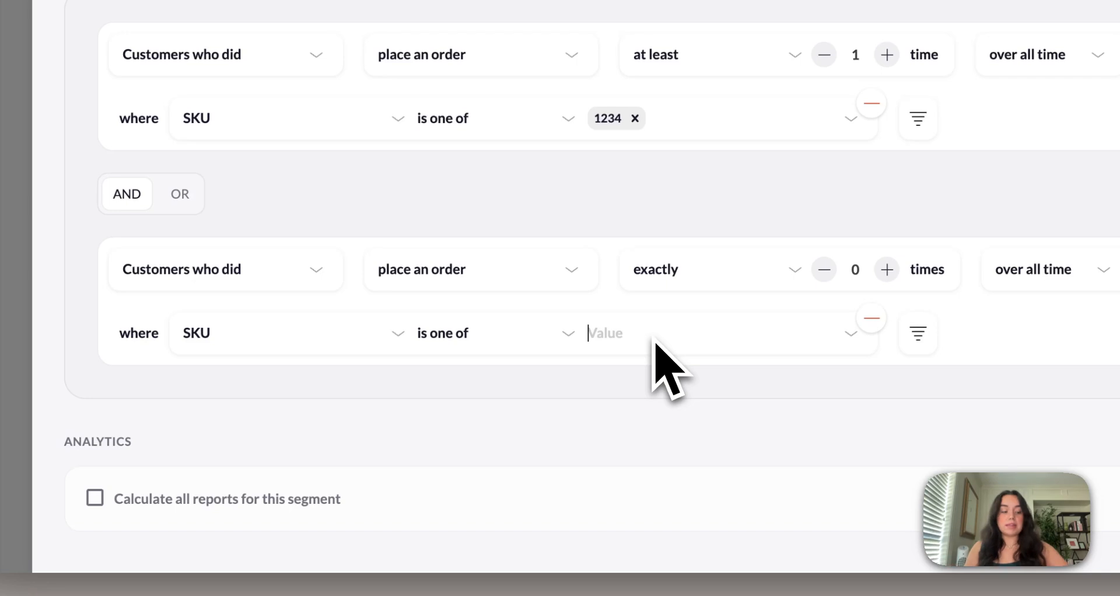
type("12345")
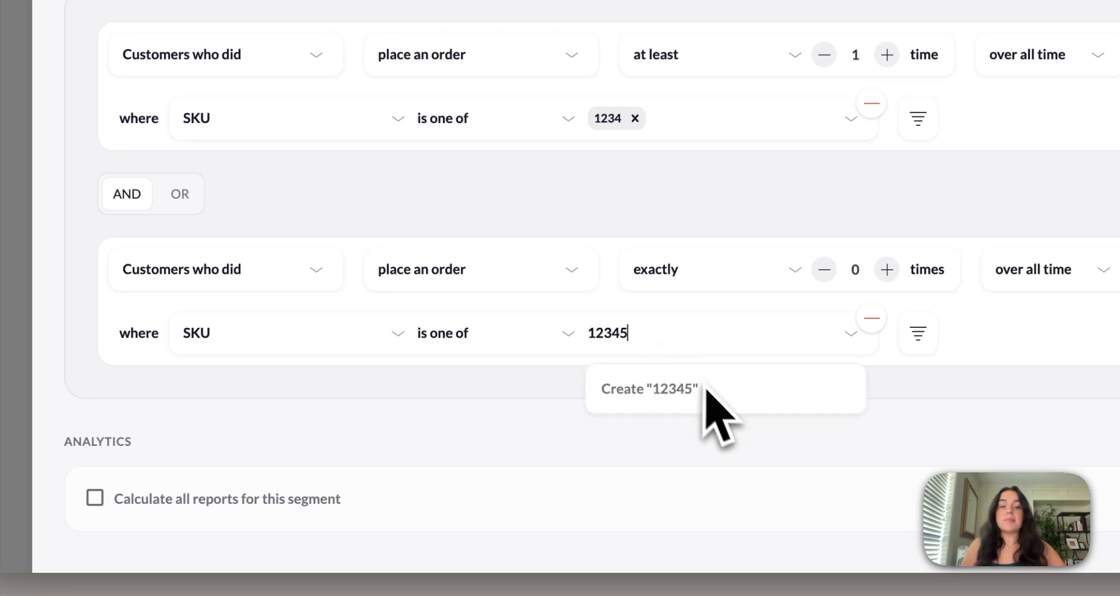
left_click(703, 385)
scroll(761, 243, "up", 1)
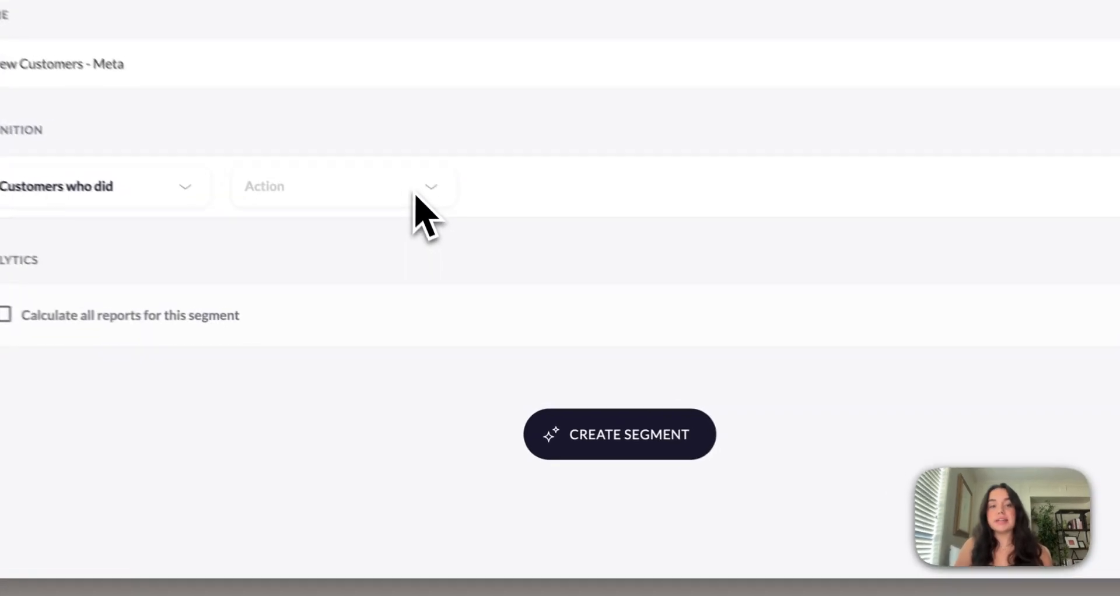
Define the New Customers - Meta condition as customers who did place an order being their 1st order
left_click(440, 271)
left_click(438, 302)
left_click(570, 277)
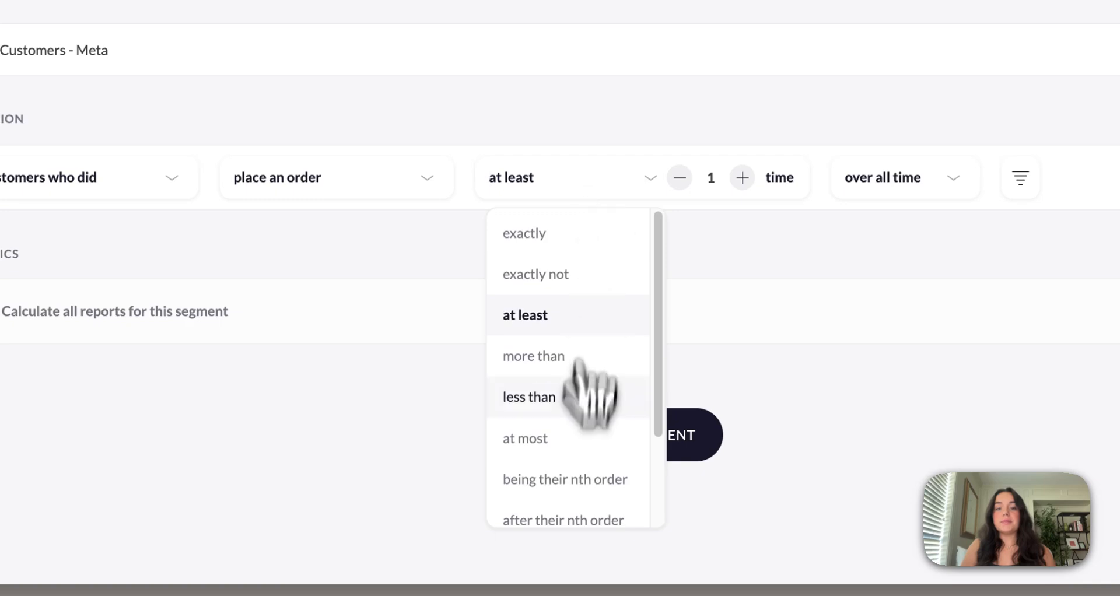
left_click(574, 481)
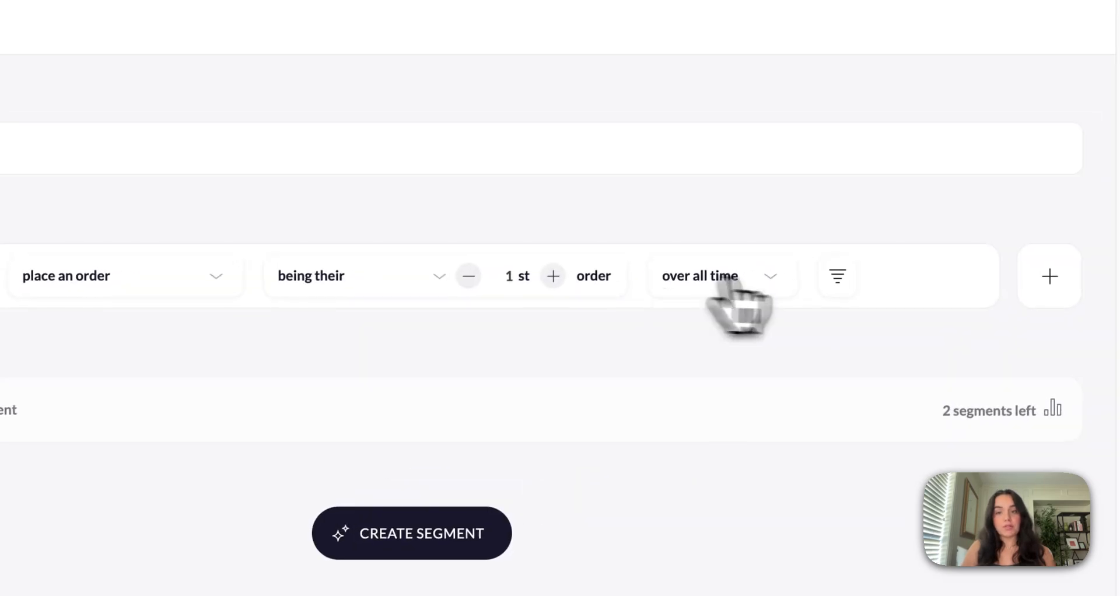
Add a filter to the 1st-order condition where the Marketing Last Click source is Meta
left_click(837, 277)
left_click(0, 343)
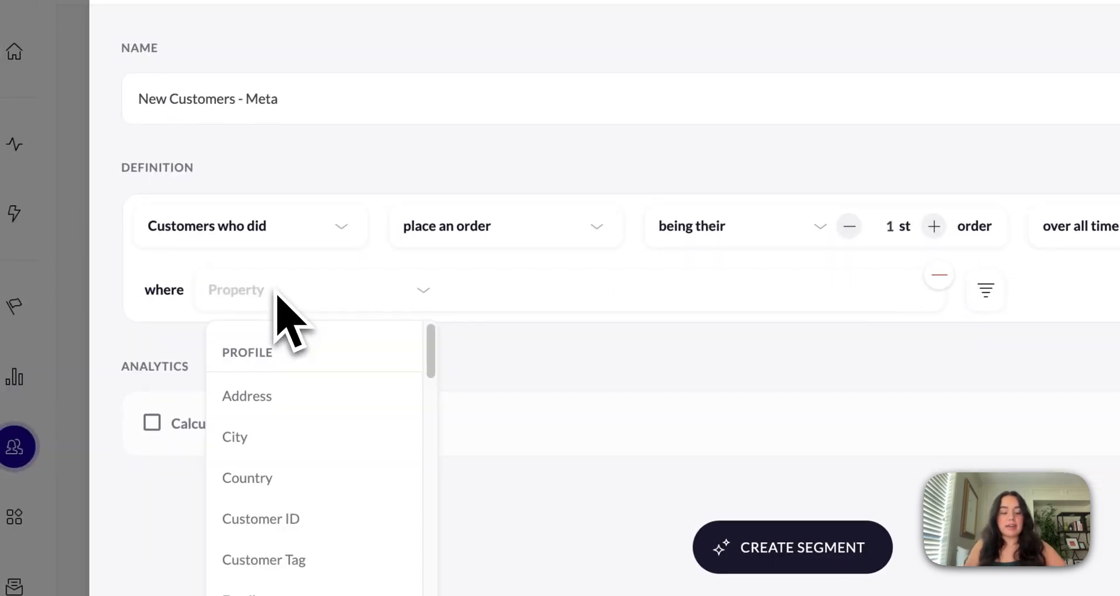
type("market")
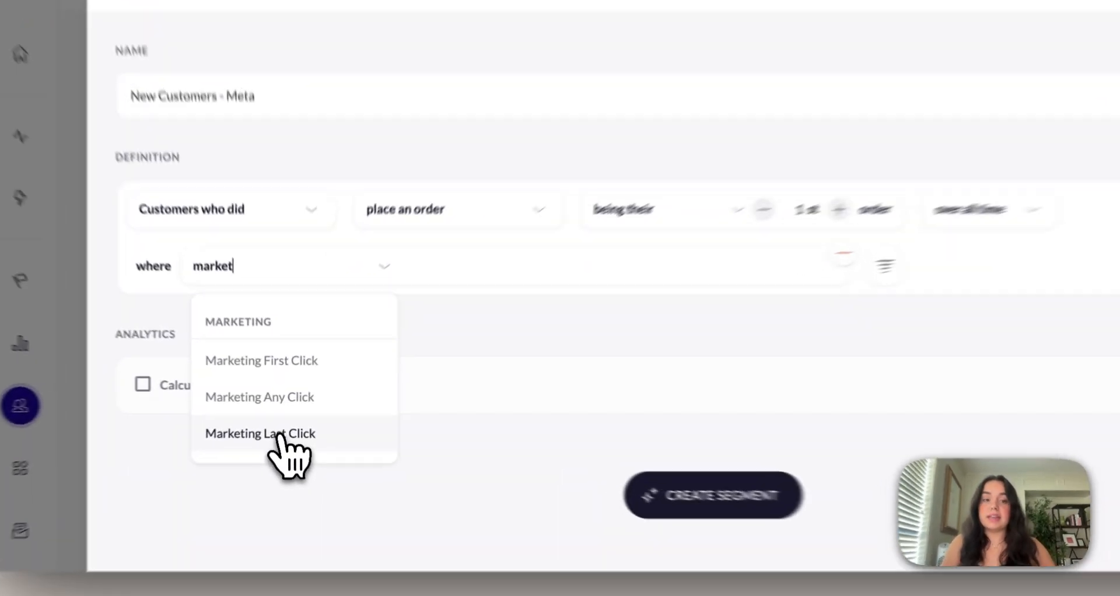
left_click(303, 427)
left_click(486, 250)
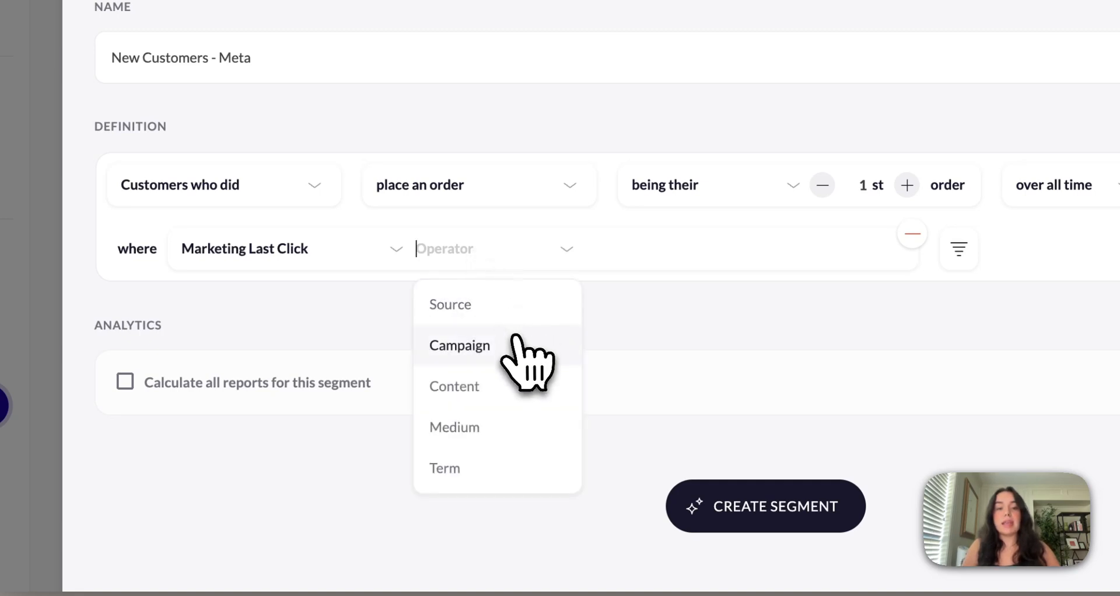
left_click(502, 306)
left_click(667, 248)
type("Meta")
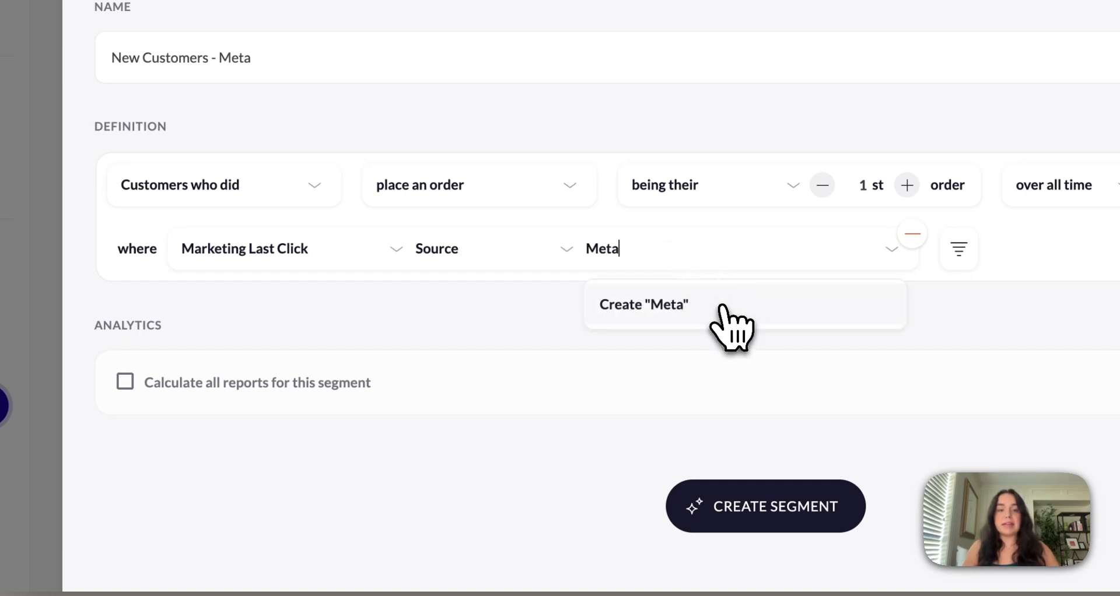
left_click(722, 306)
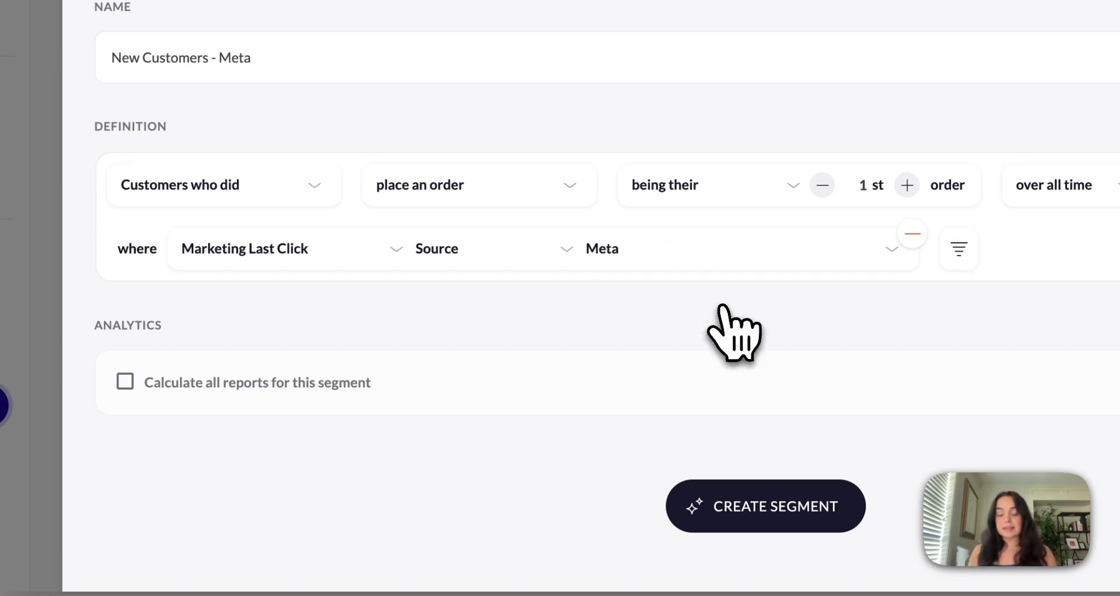